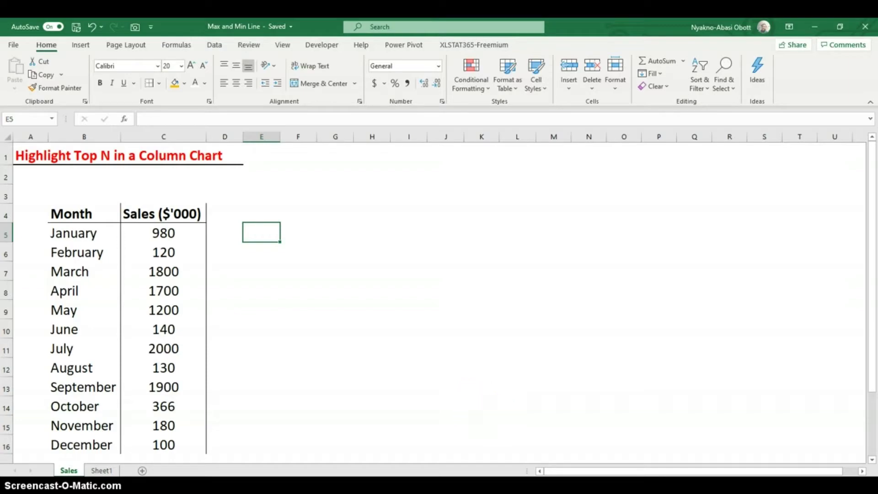
Step: Switch to the YouTube video on highlighting max and min and read the viewer comments about highlighting top or bottom values
left_click(552, 491)
left_click(575, 467)
scroll(251, 291, "up", 7)
scroll(251, 293, "up", 5)
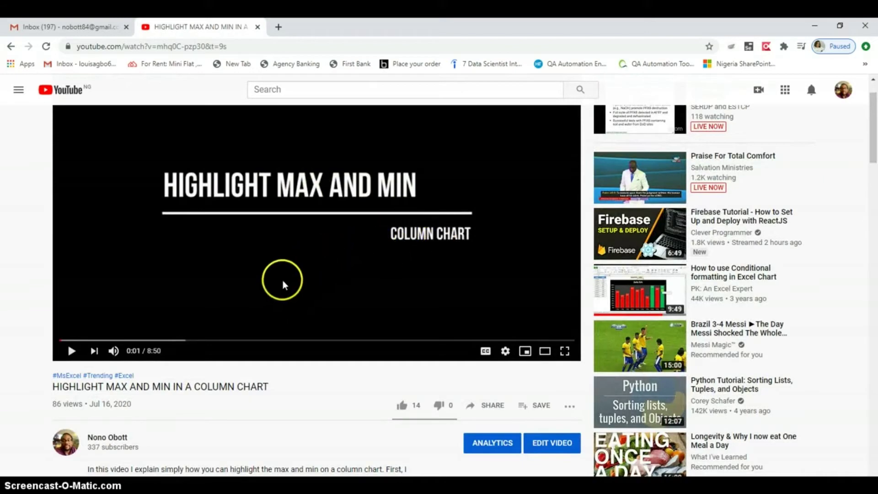
scroll(280, 291, "down", 4)
scroll(280, 292, "down", 8)
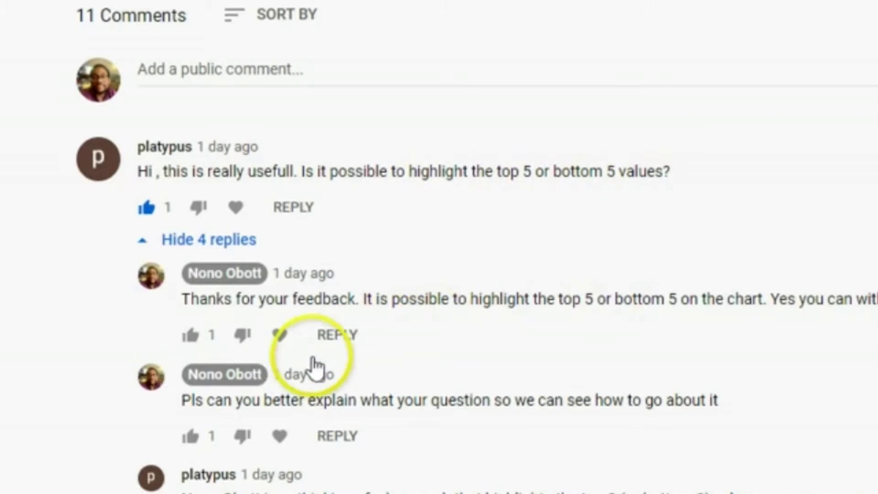
scroll(446, 352, "down", 2)
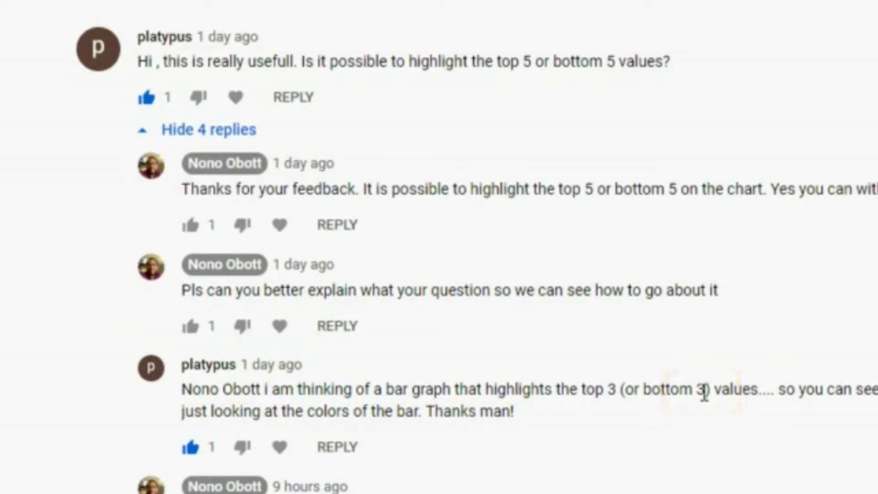
scroll(707, 389, "up", 15)
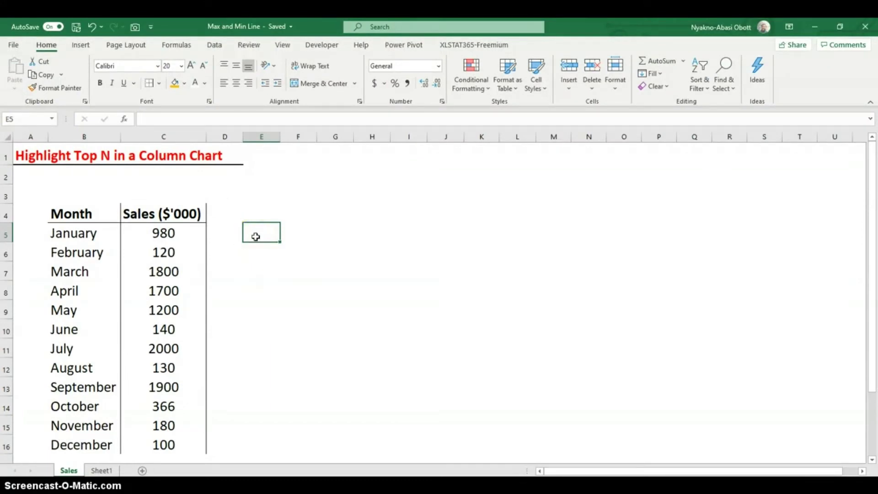
Step: Enter the formula =LARGE(C5:C16,1) in cell F3 to return the highest sales value
left_click(288, 197)
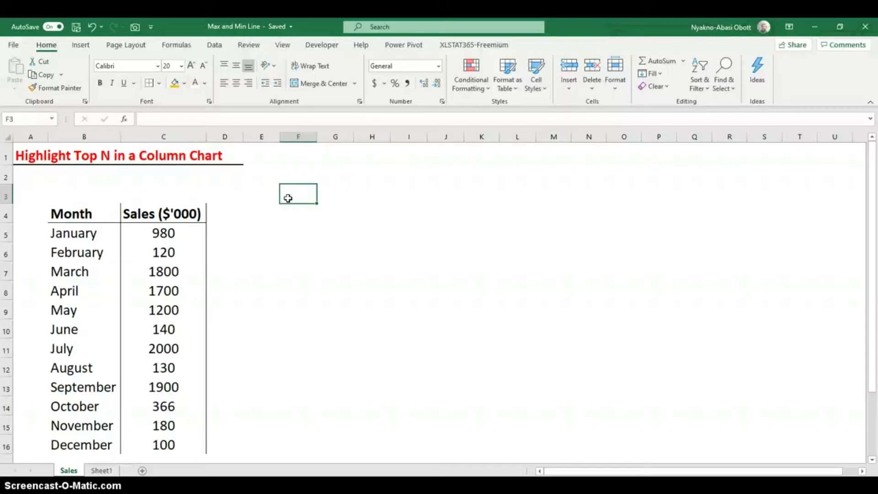
type("=")
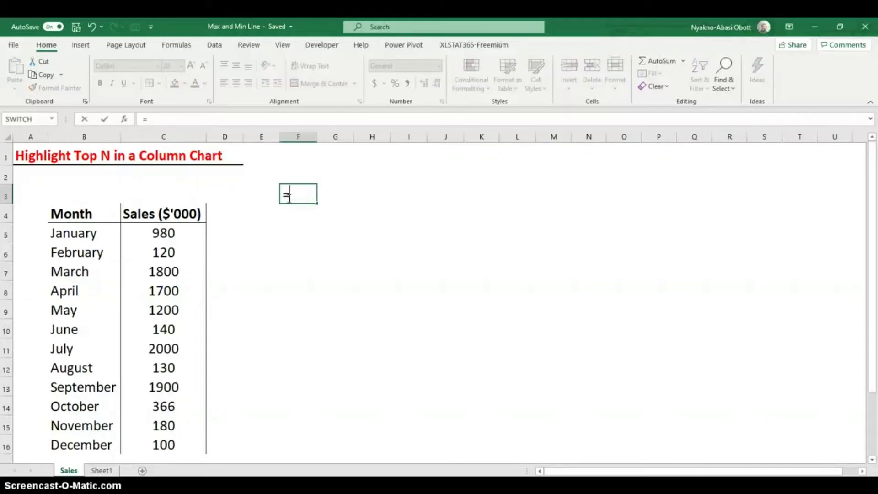
type("large")
key("Tab")
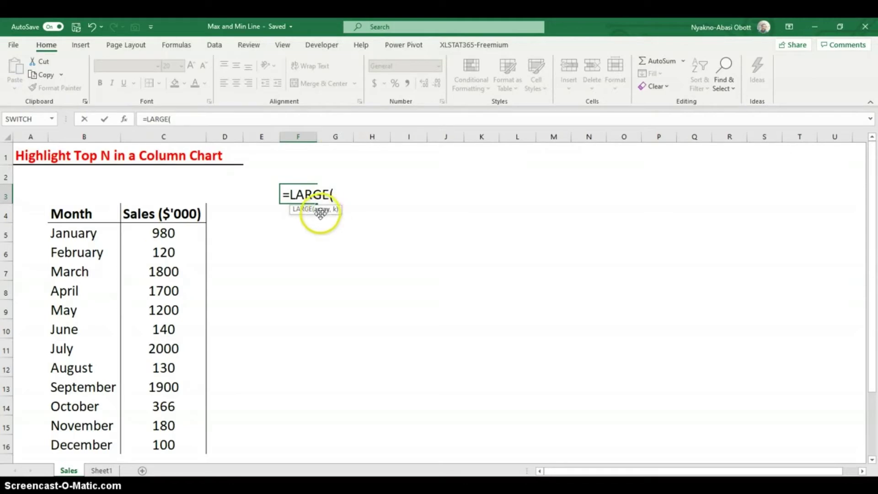
left_click_drag(164, 233, 167, 443)
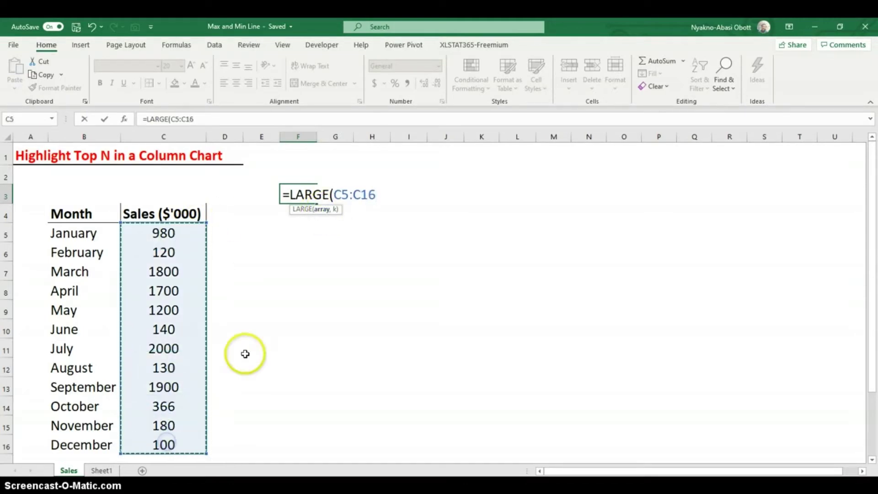
type(",1")
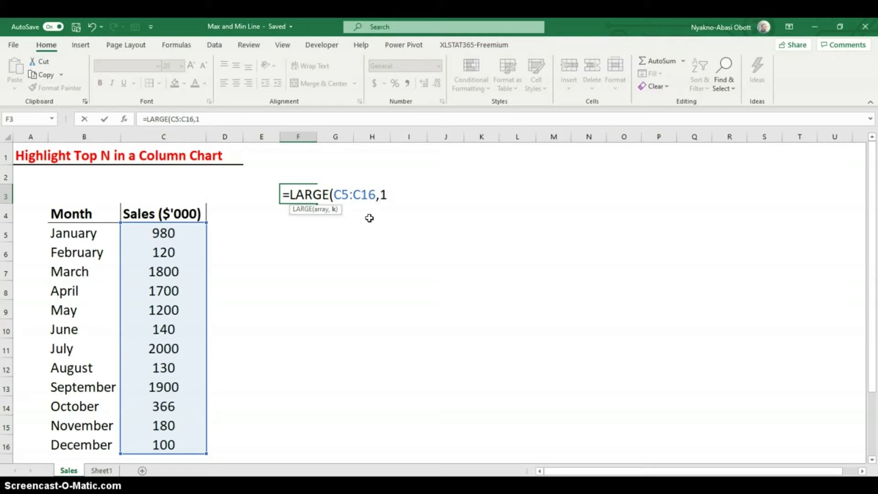
type(")")
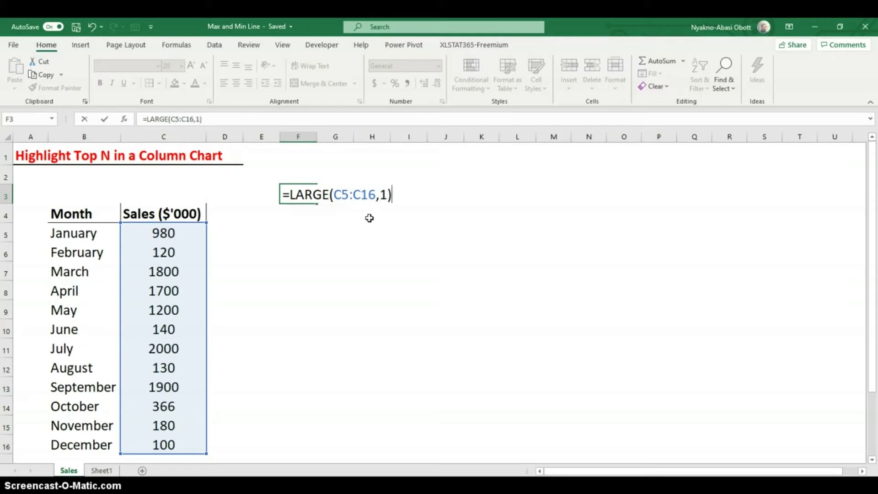
key("Return")
Step: Change the k argument of the LARGE formula in F3 to 2 for the second-highest sales value
left_click(277, 189)
left_click(294, 192)
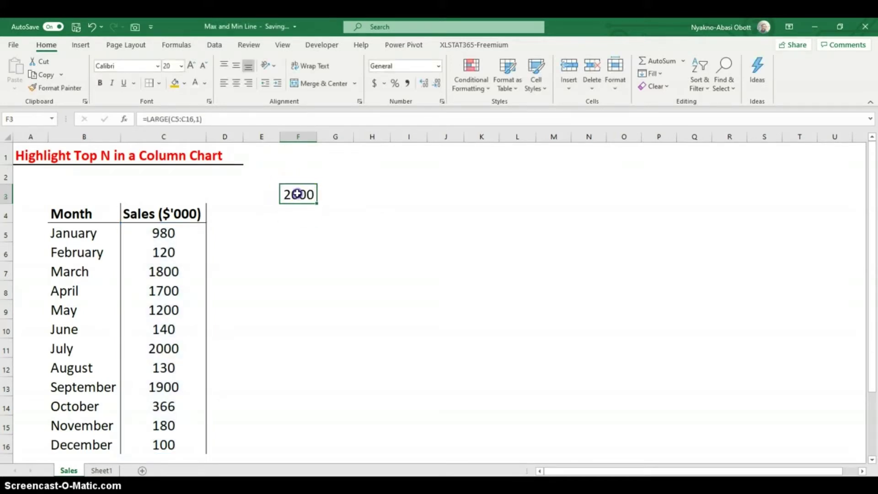
double_click(294, 192)
left_click(377, 194)
double_click(381, 195)
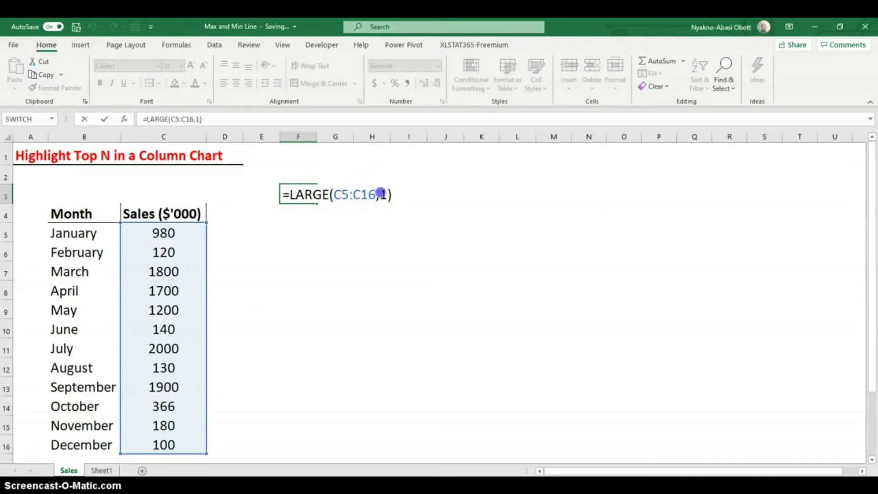
type("2")
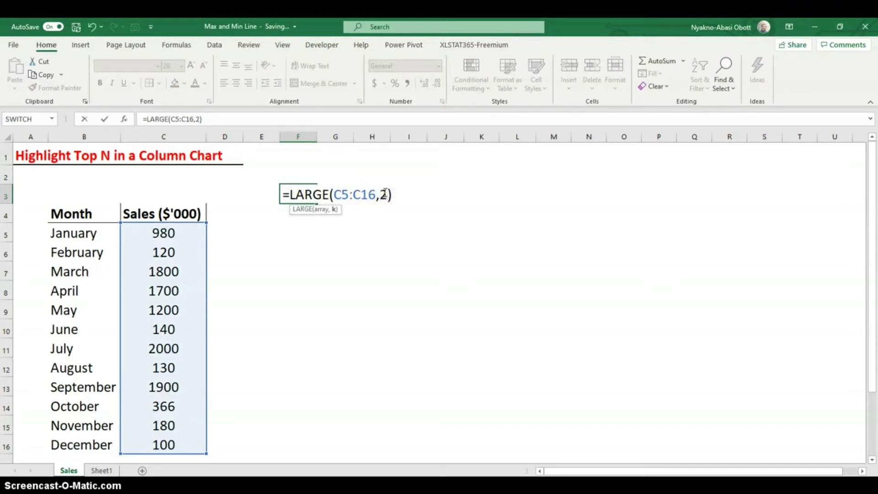
key("Return")
Step: Change the k argument of the LARGE formula in F3 to 3 for the third-highest sales value
left_click(297, 194)
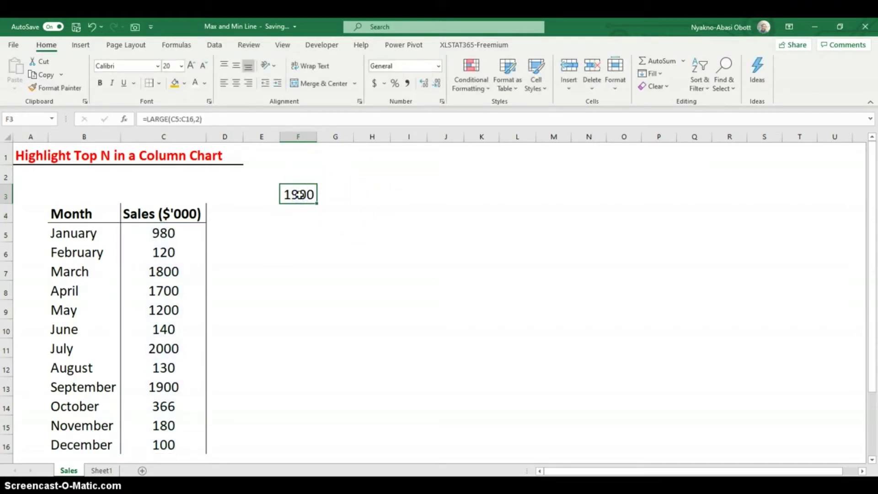
double_click(298, 194)
double_click(384, 195)
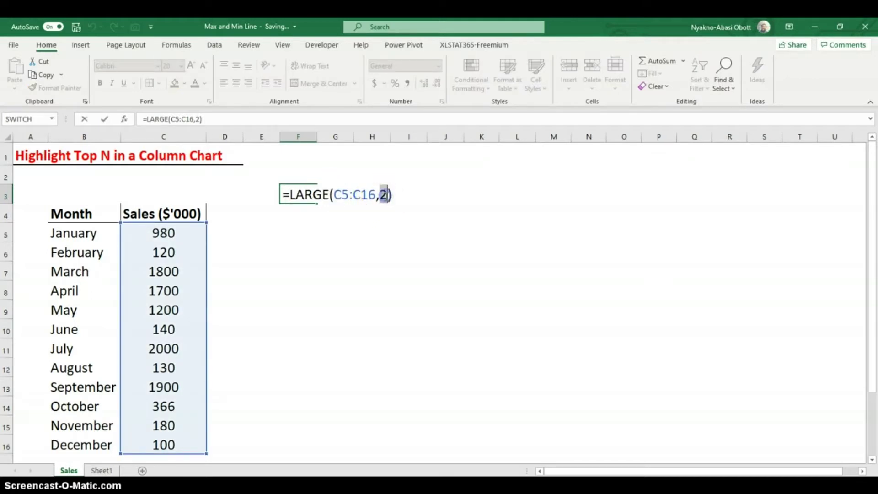
type("3")
key("Return")
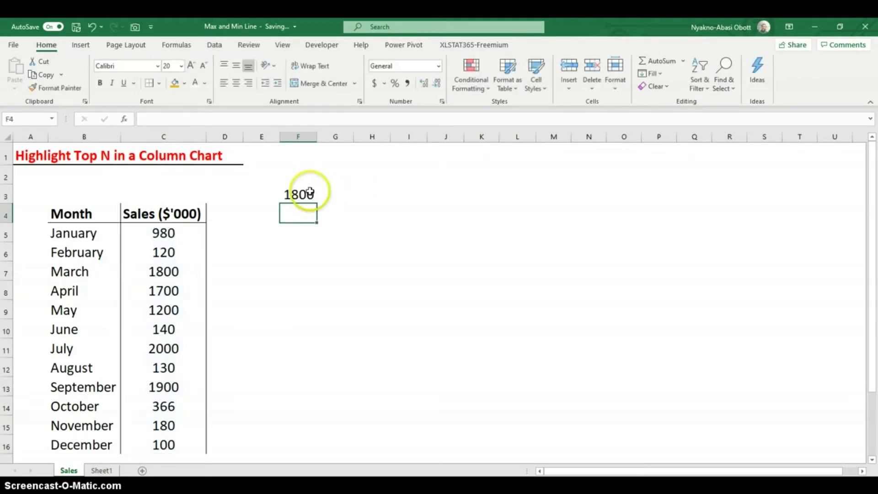
Step: Replace the k argument in F3 with the array {1,2,3} to spill the top three sales values across the row
left_click(310, 193)
double_click(310, 193)
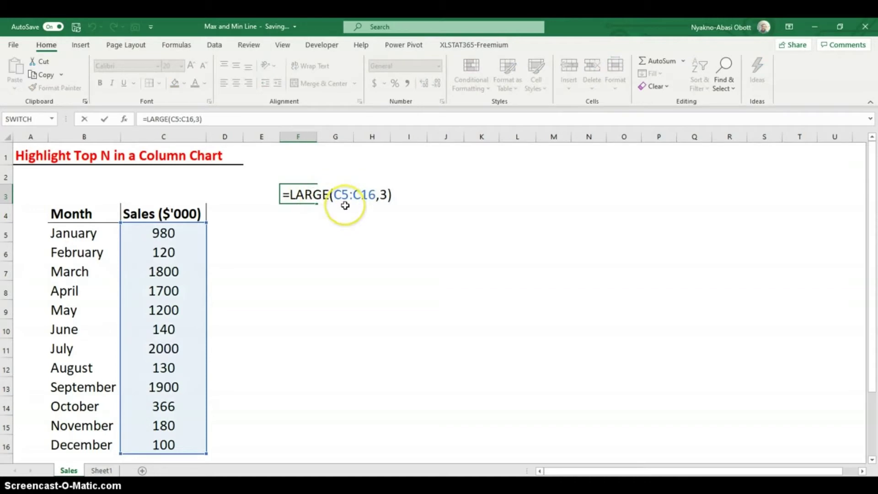
double_click(384, 195)
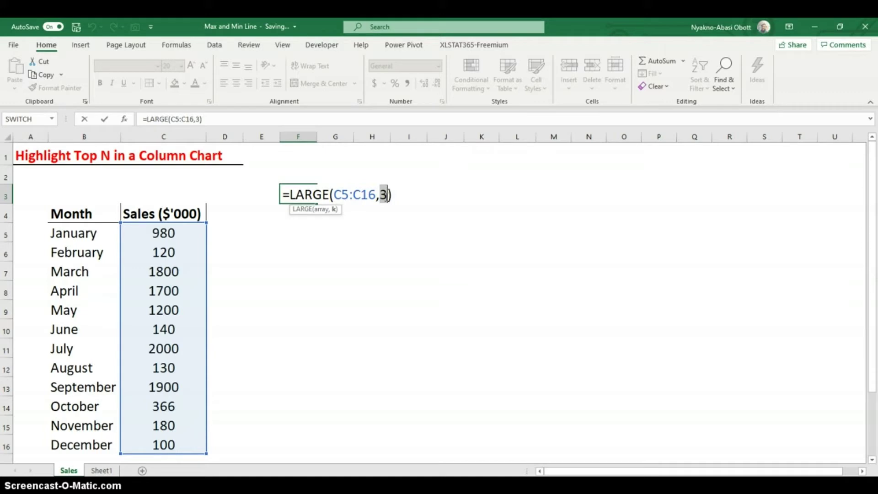
type("{")
type("1,")
type("2,3")
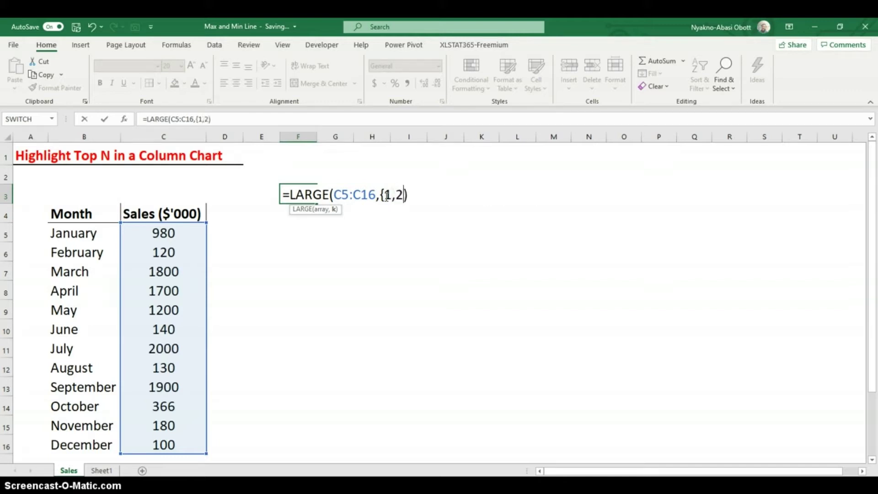
type("}")
left_click(400, 197)
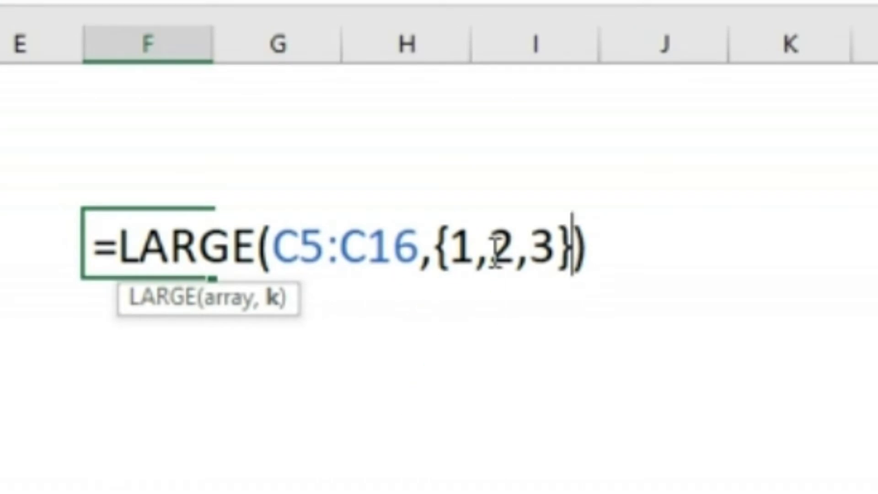
key("Return")
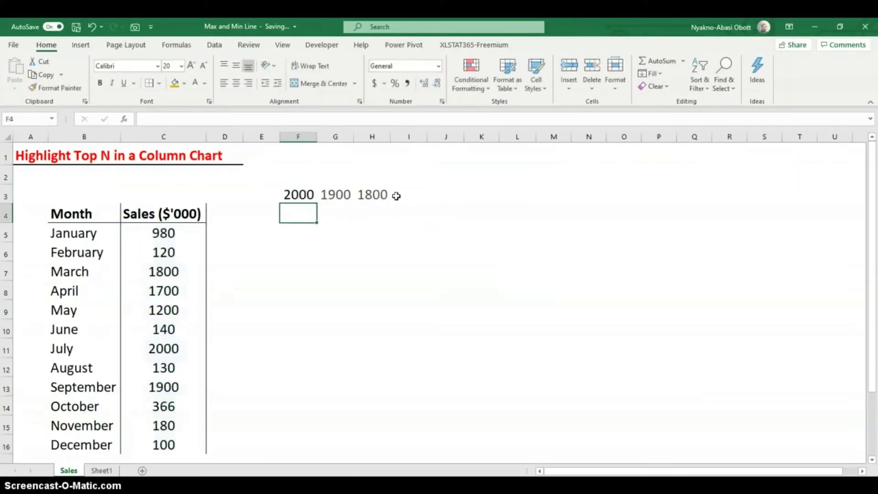
Step: Change the array in the F3 formula to {1;2;3} so the top three values spill down the column
left_click(296, 194)
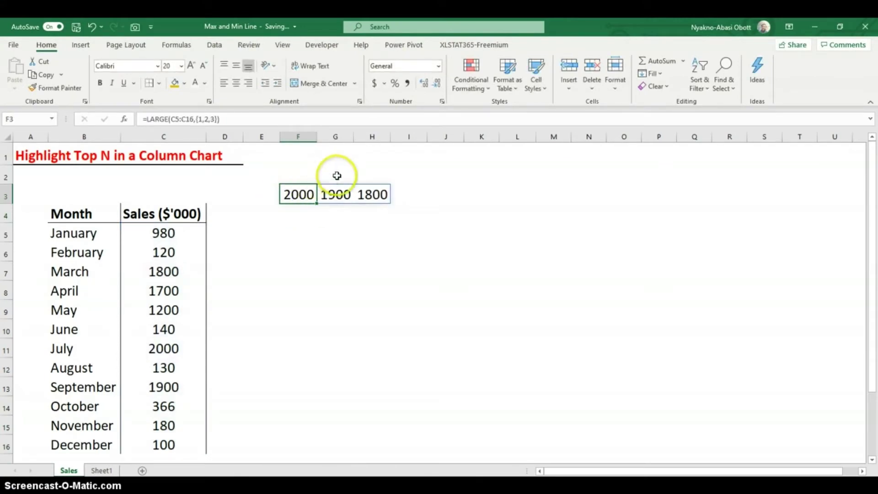
double_click(317, 201)
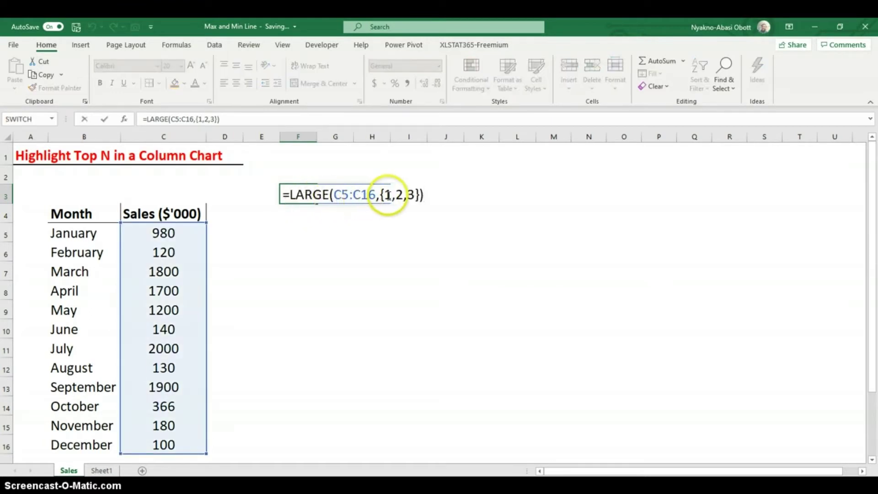
left_click_drag(390, 194, 414, 195)
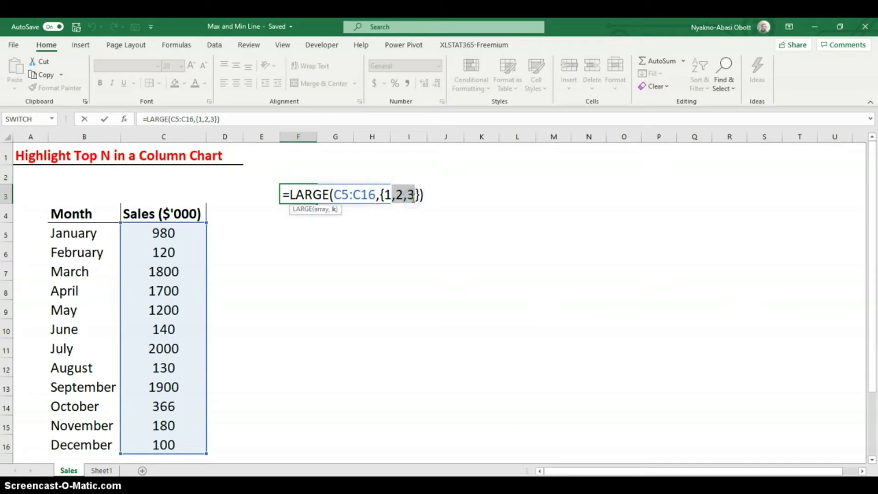
key("Delete")
type(";2;")
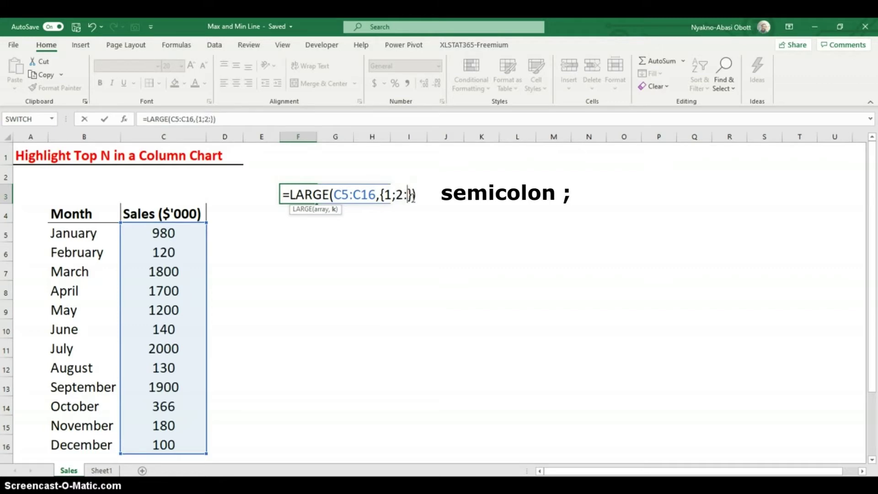
type("3")
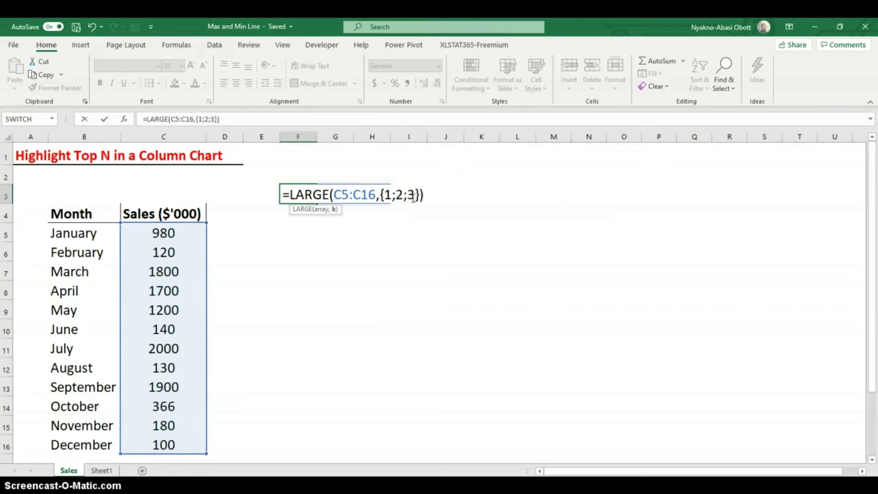
key("Return")
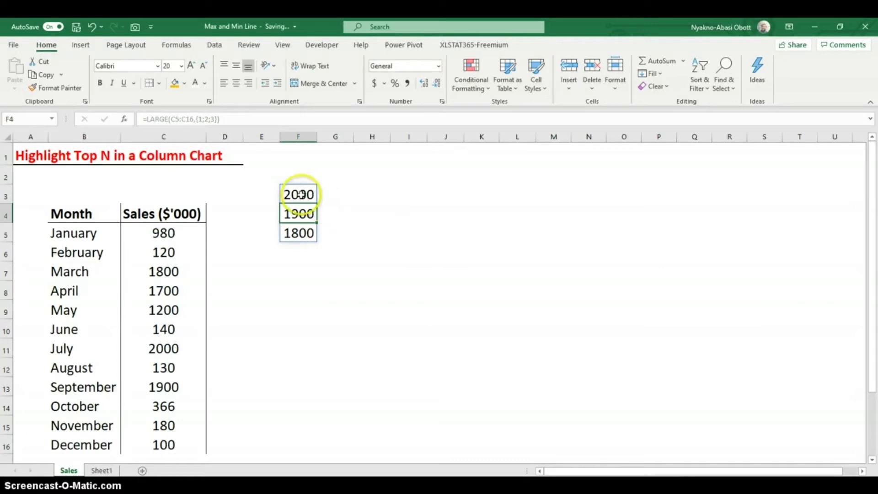
Step: Clear the spilled LARGE formula from cells F3:F5
left_click(301, 234)
left_click_drag(300, 194, 303, 232)
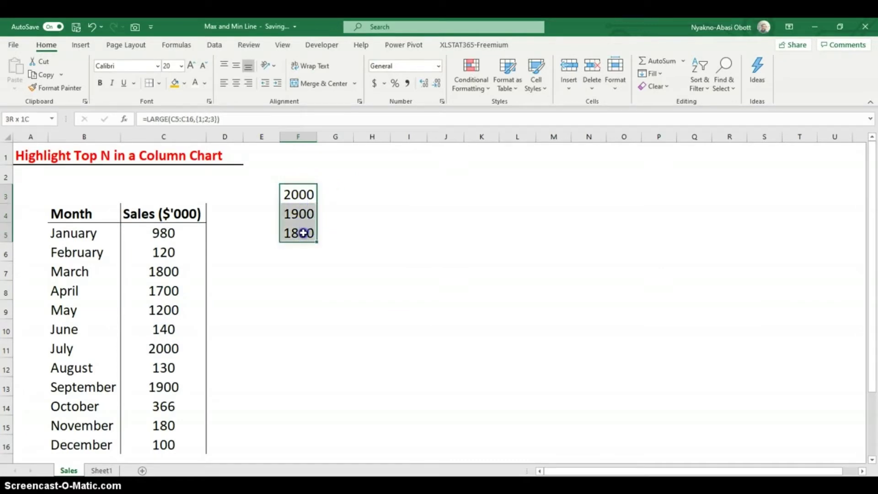
key("Delete")
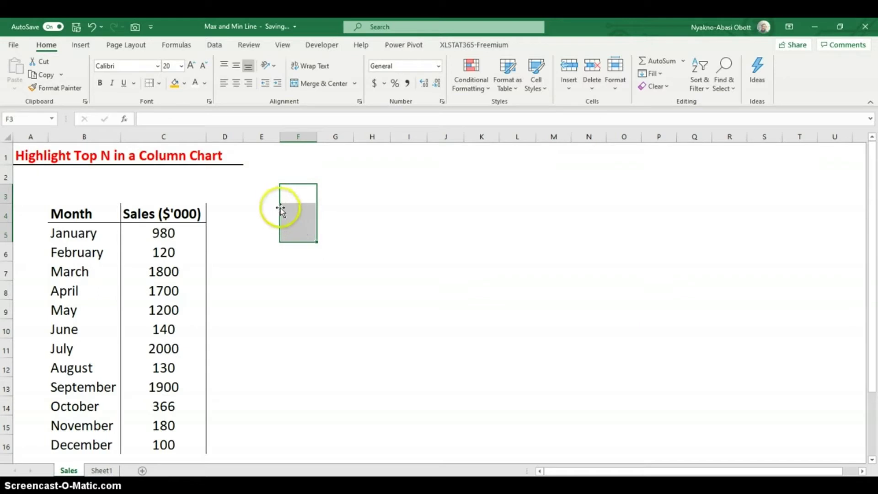
Step: Enter the formula =SEQUENCE(,5,1) in cell F4 to spill five numbers across the row starting at 1
left_click(303, 211)
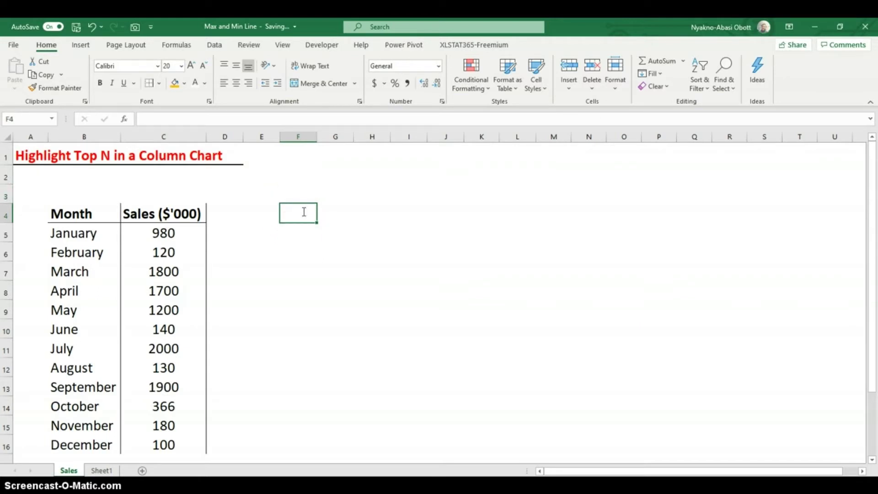
type("=sequ")
key("Tab")
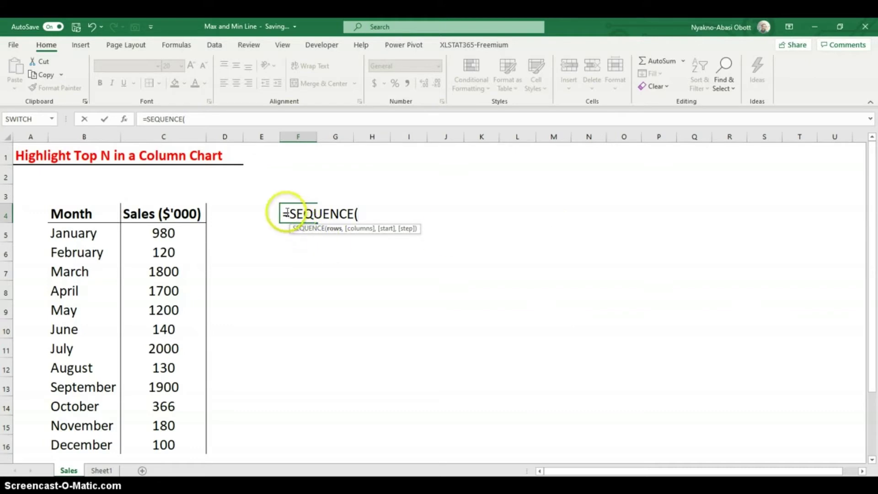
type(",")
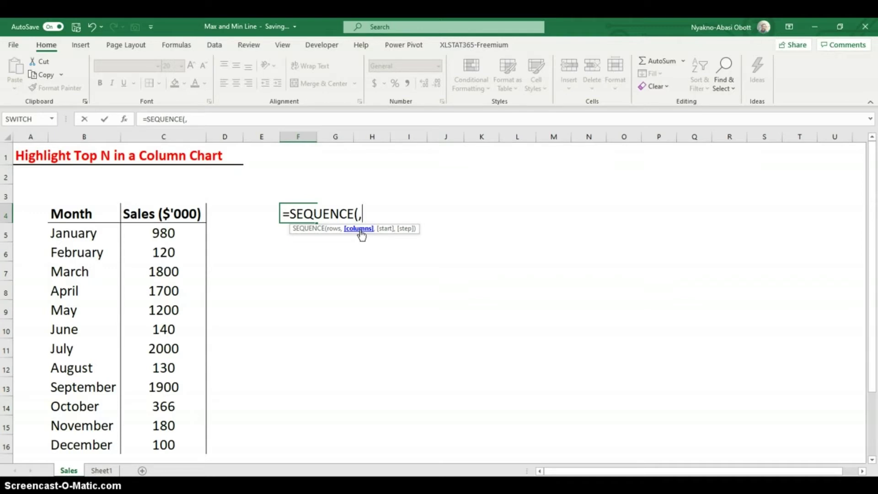
type("5,1")
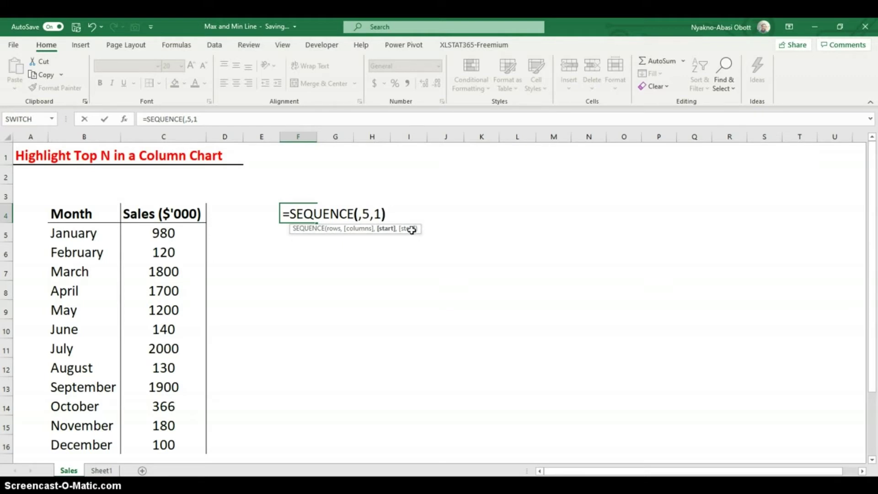
key("Return")
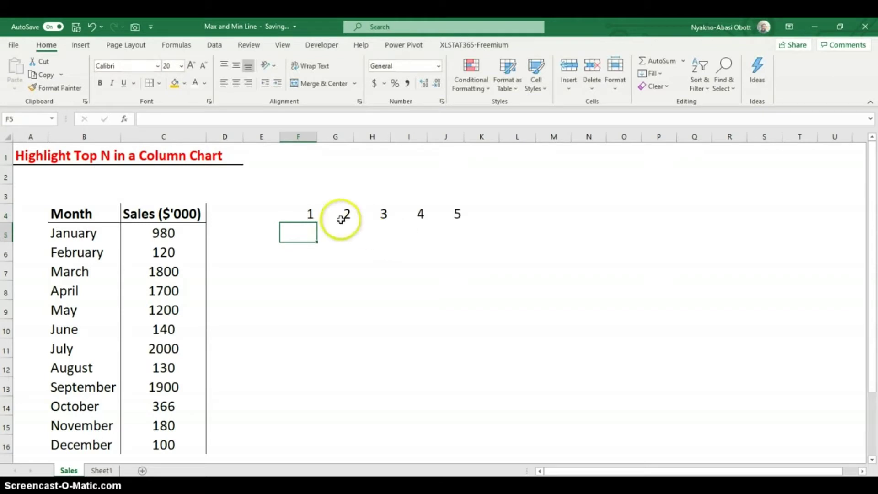
left_click(301, 215)
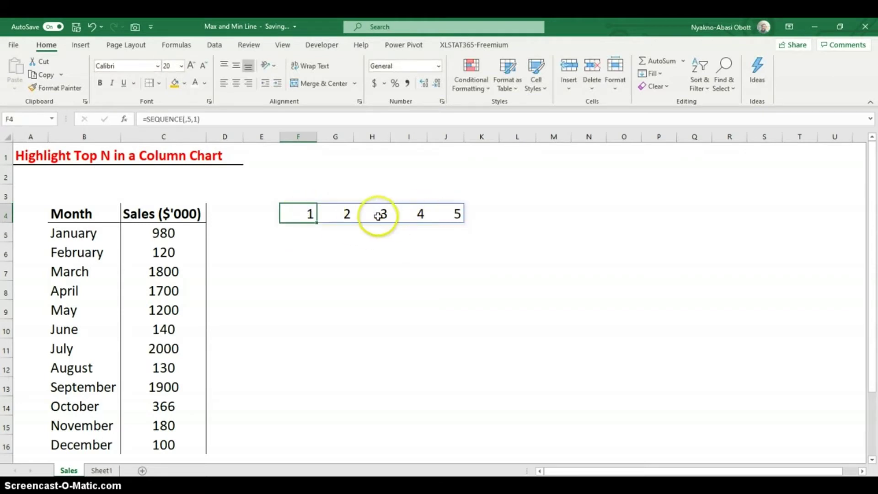
Step: Change the formula in F4 to =SEQUENCE(5,,1) so five numbers starting at 1 spill down the column
double_click(307, 215)
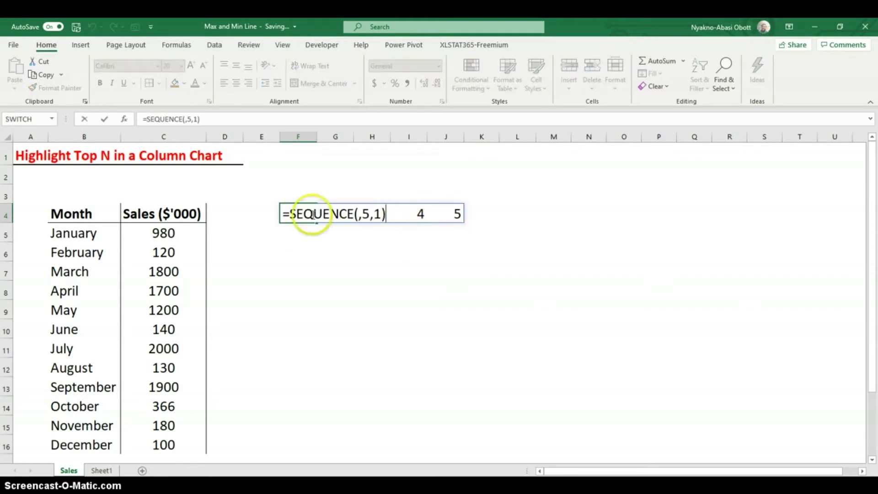
key("BackSpace")
key("BackSpace")
key("BackSpace")
key("BackSpace")
key("BackSpace")
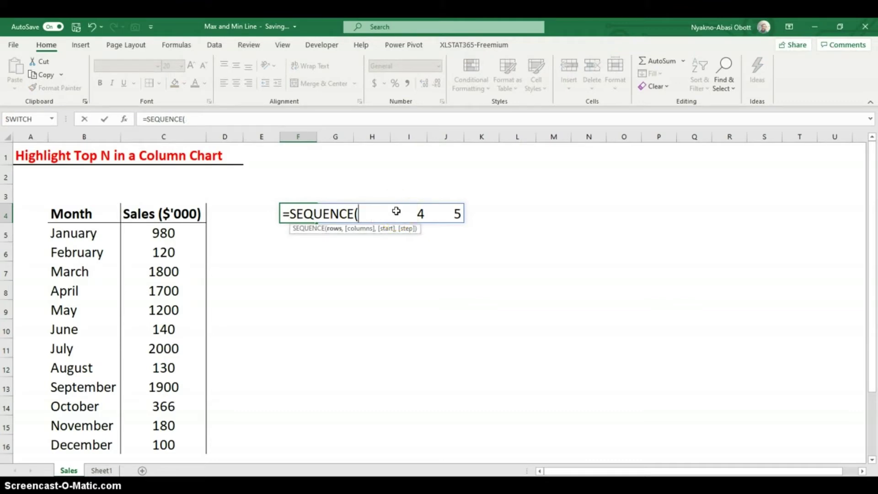
type("5,,")
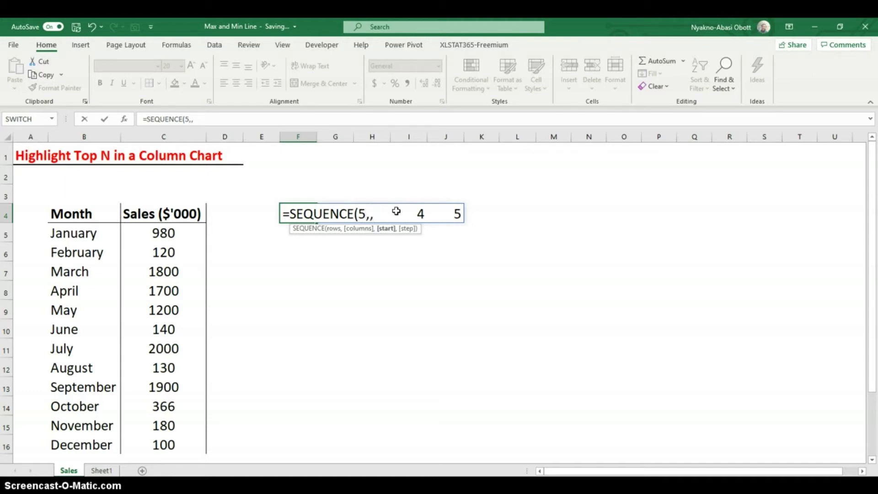
type("1)")
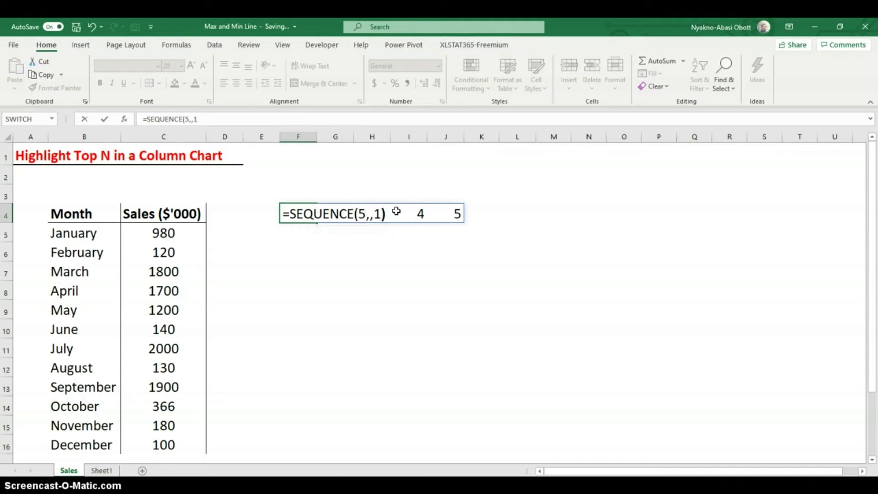
key("Return")
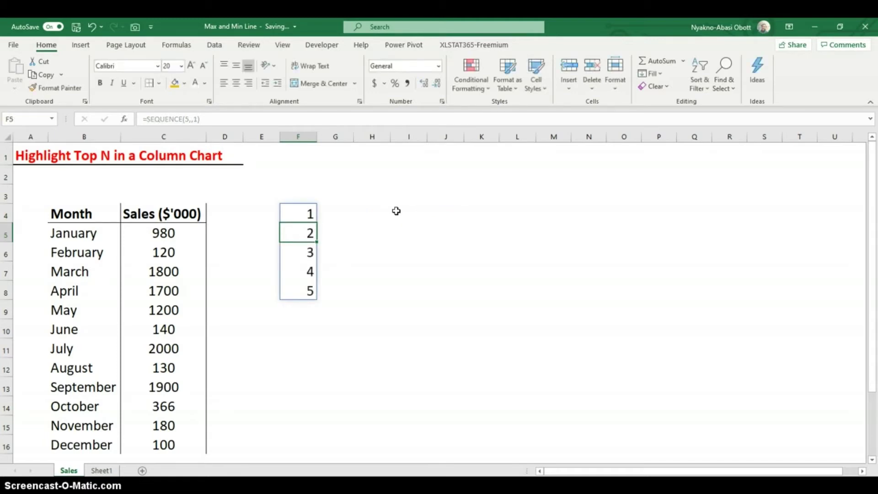
Step: Clear the spilled SEQUENCE formula from cells F4:F8
left_click_drag(308, 213, 307, 296)
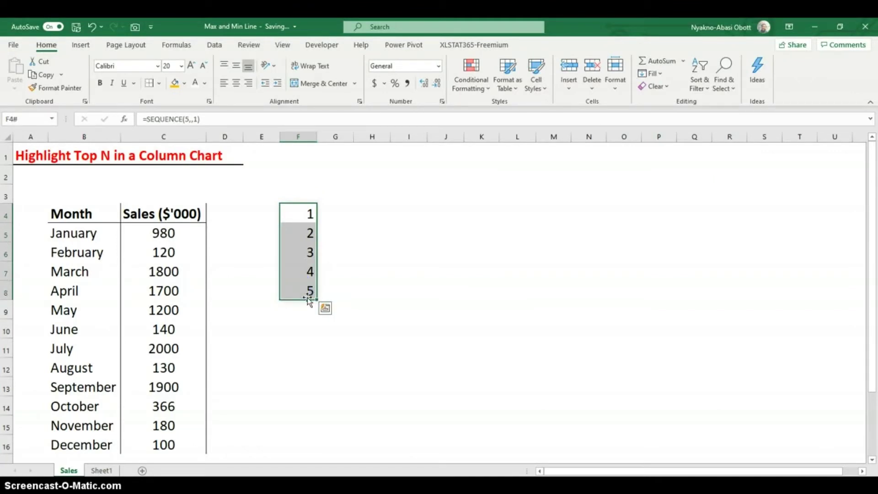
key("Delete")
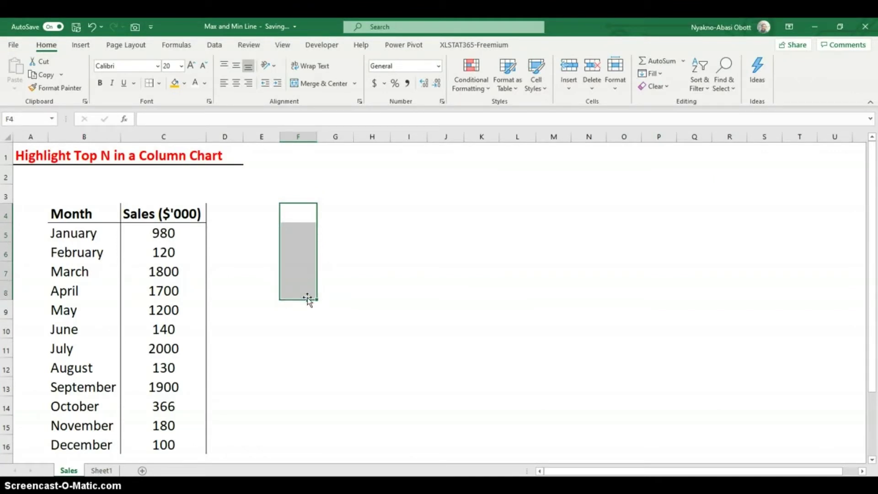
left_click(226, 213)
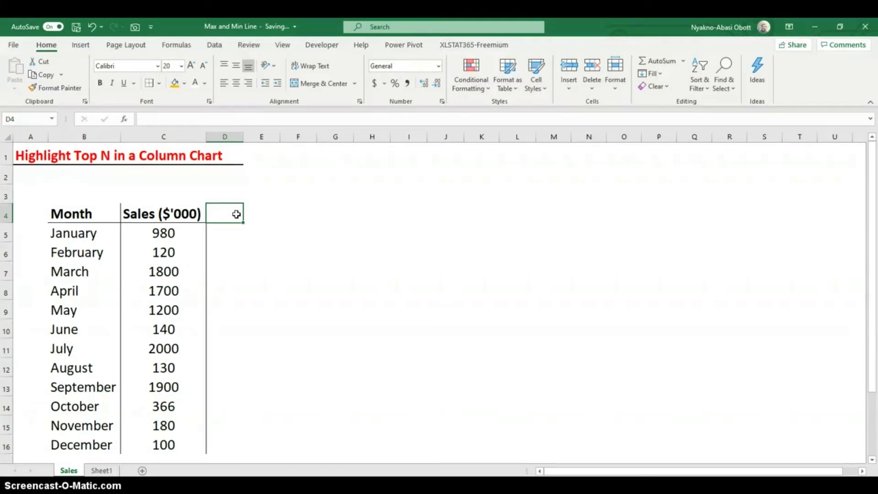
type("=")
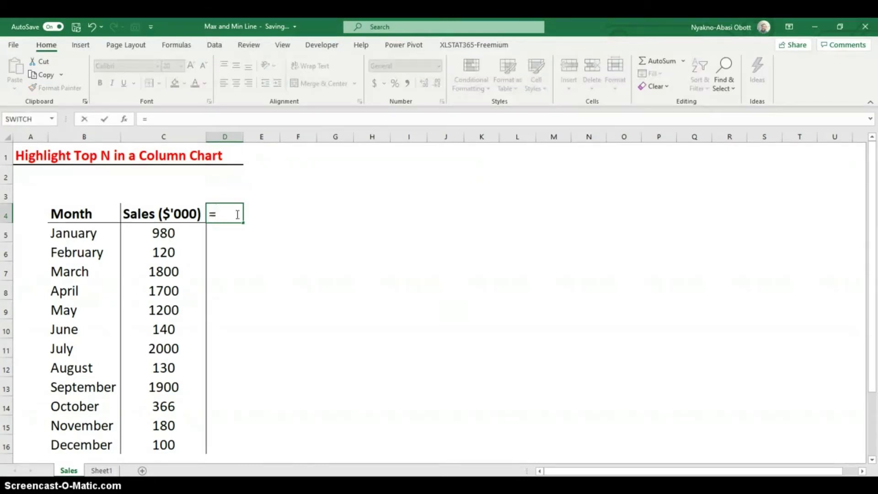
type("se")
key("BackSpace")
key("BackSpace")
key("Escape")
left_click(261, 232)
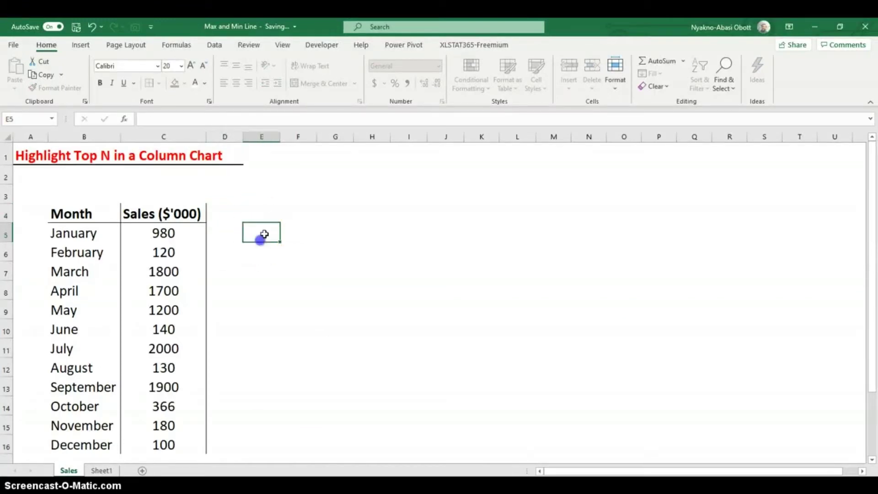
Step: Open the ribbon customization options to examine where the Developer tab is enabled
left_click(305, 170)
left_click_drag(304, 183, 334, 176)
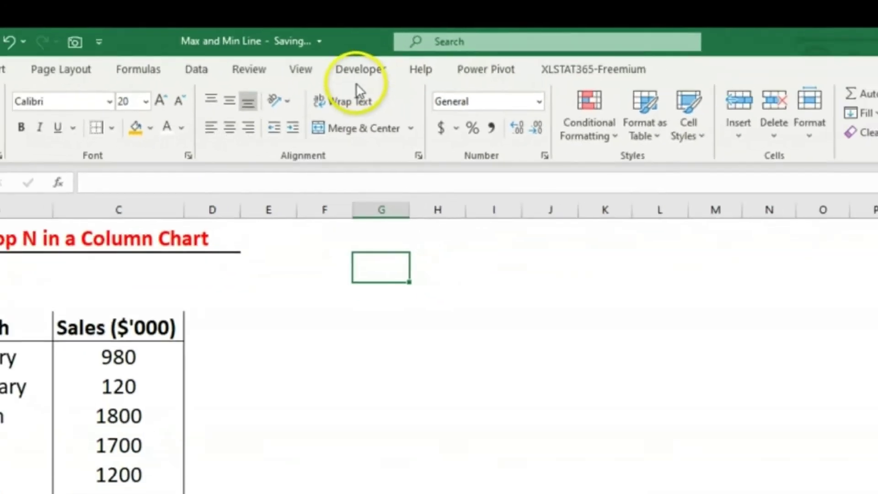
right_click(430, 141)
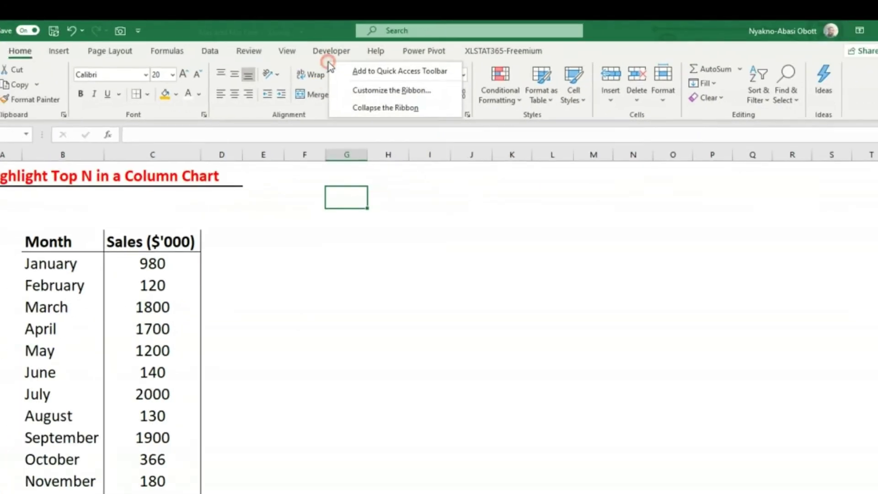
left_click(392, 90)
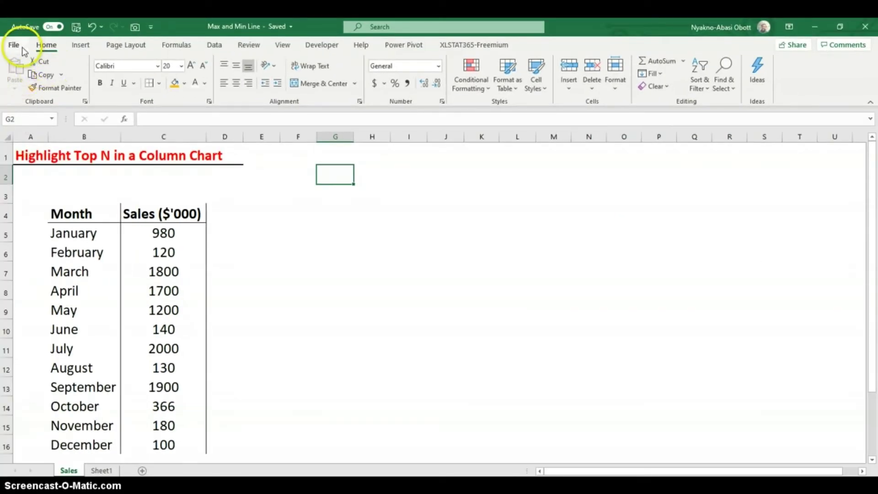
left_click(18, 45)
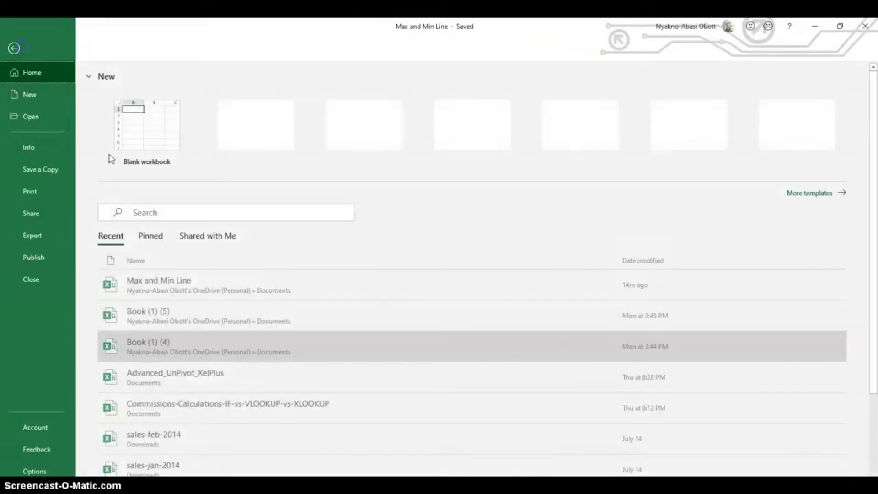
left_click(34, 472)
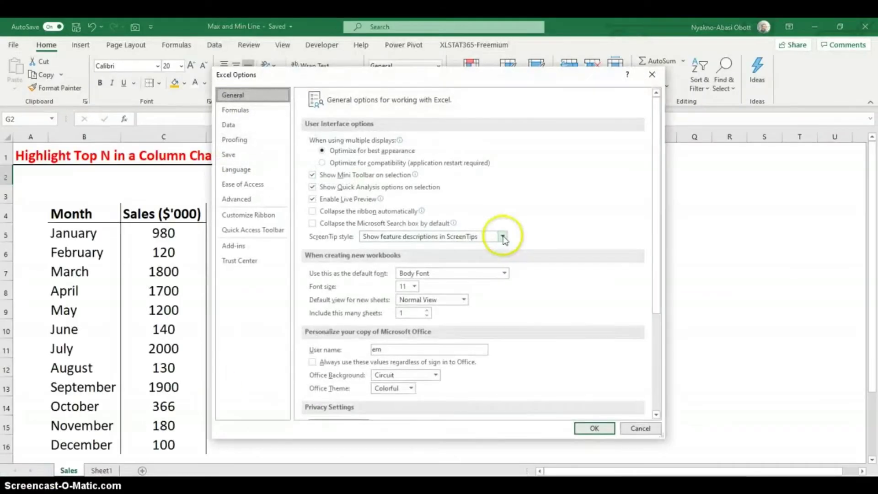
left_click(248, 214)
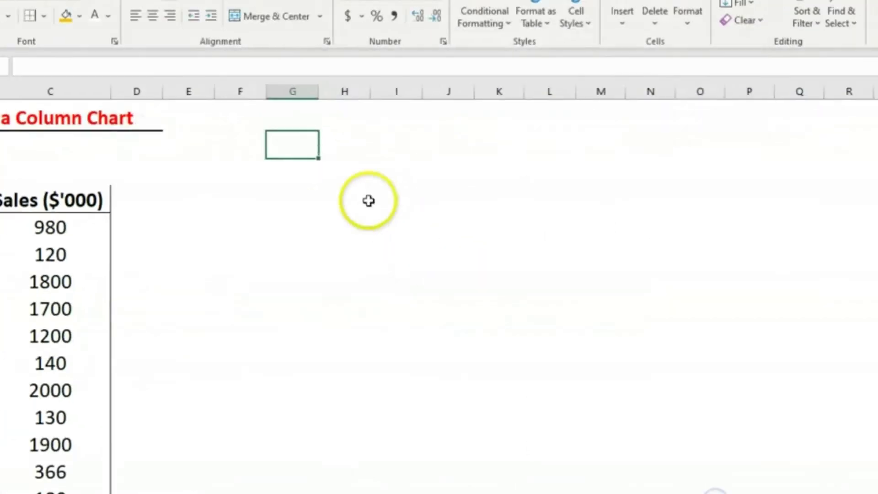
Step: Insert a spin button form control sized to fill cell G2
left_click(350, 181)
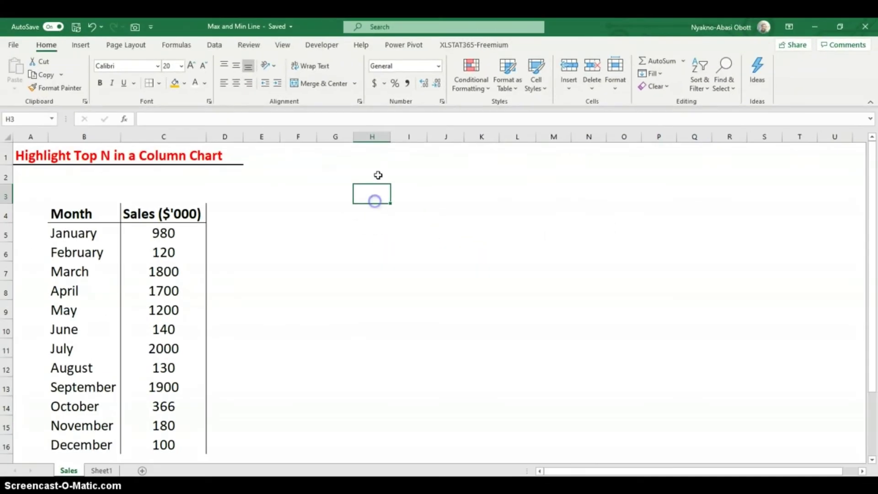
left_click(331, 170)
left_click(306, 169)
left_click(325, 168)
left_click(320, 46)
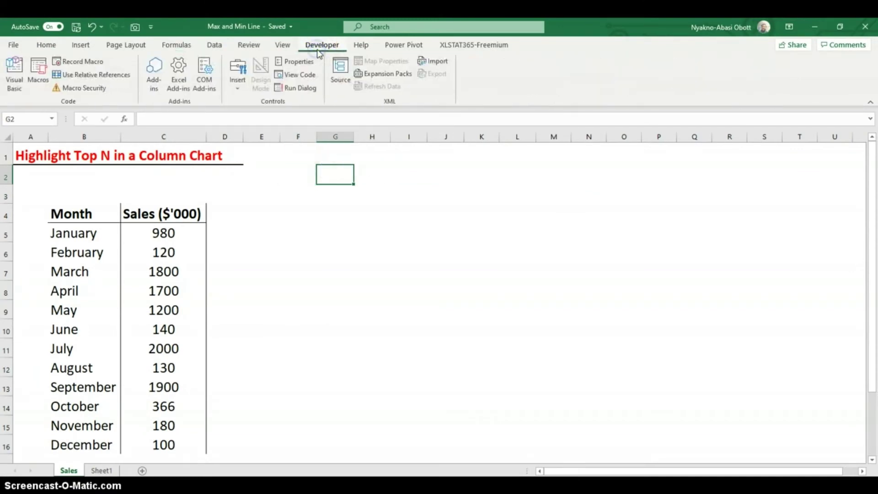
left_click(236, 84)
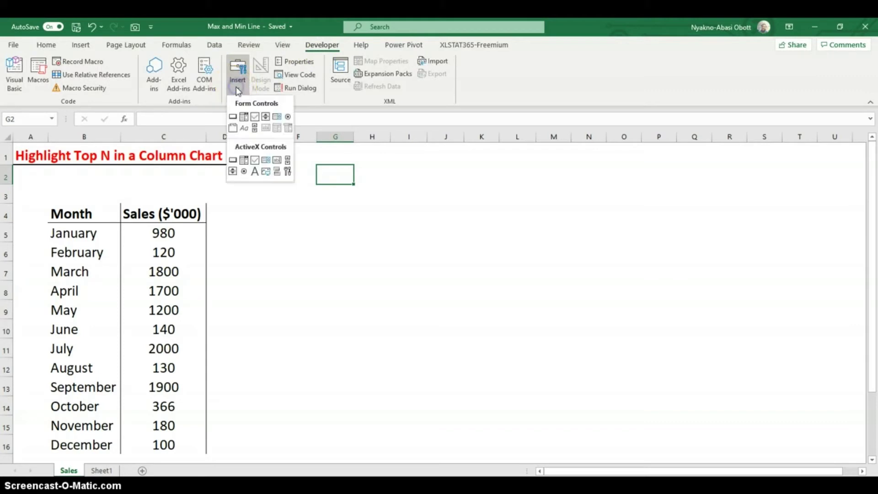
left_click(267, 118)
left_click_drag(316, 165, 351, 185)
left_click(294, 172)
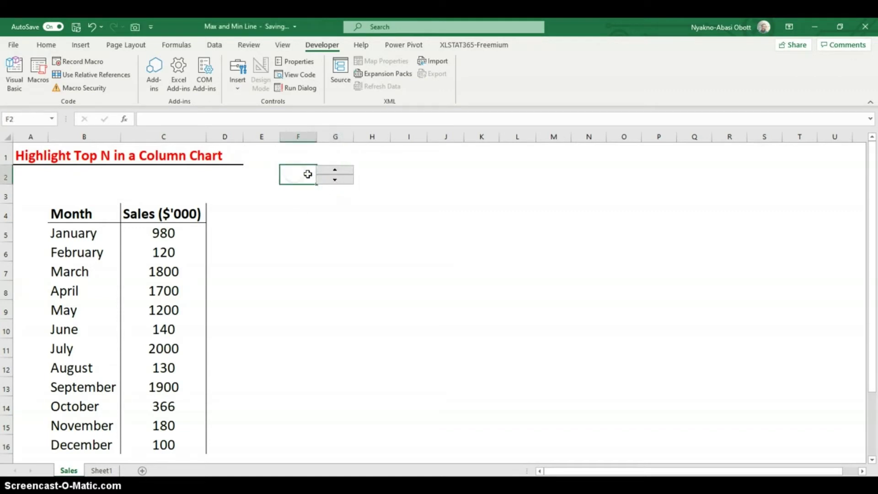
Step: Apply thick outside borders to cell G2 behind the spin button
left_click(371, 174)
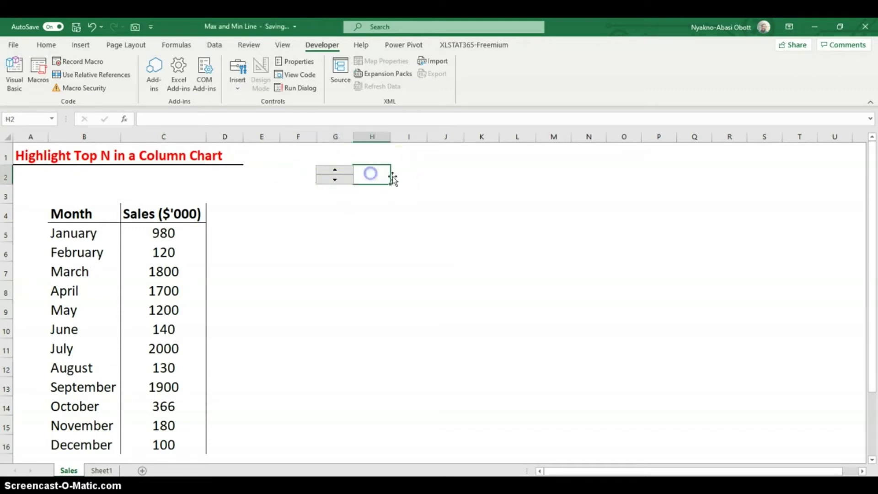
key("Left")
left_click(46, 45)
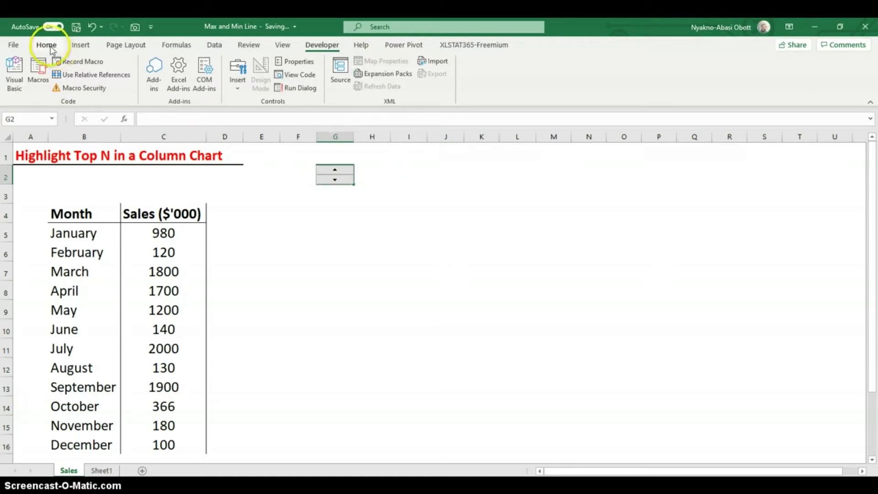
left_click(150, 83)
left_click(159, 83)
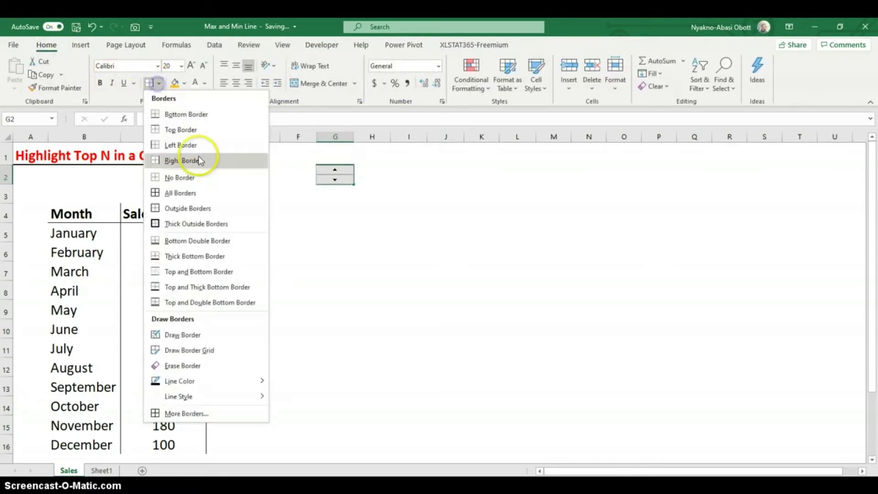
left_click(170, 221)
left_click(371, 174)
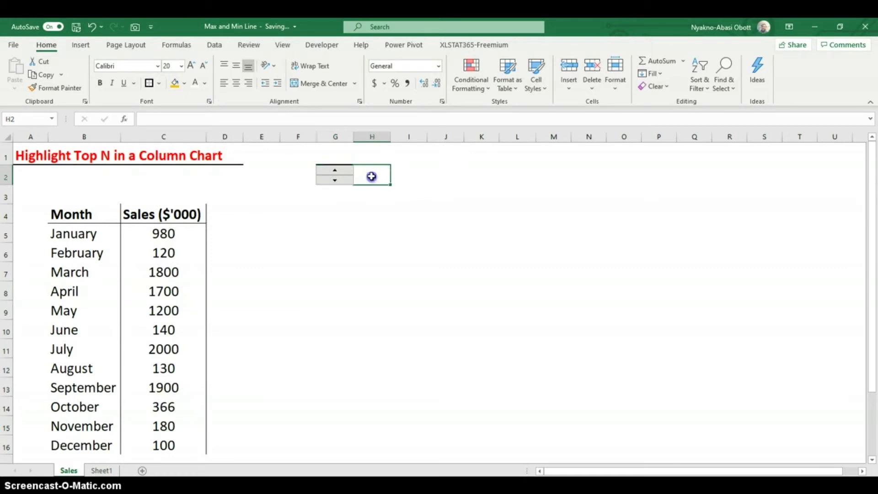
Step: Apply all borders and a gold fill color to cell F2
left_click(297, 175)
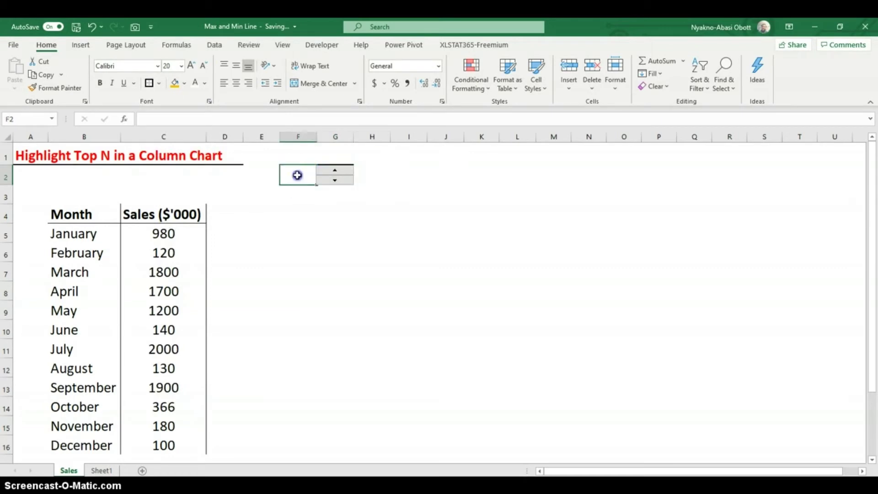
left_click(159, 83)
left_click(163, 194)
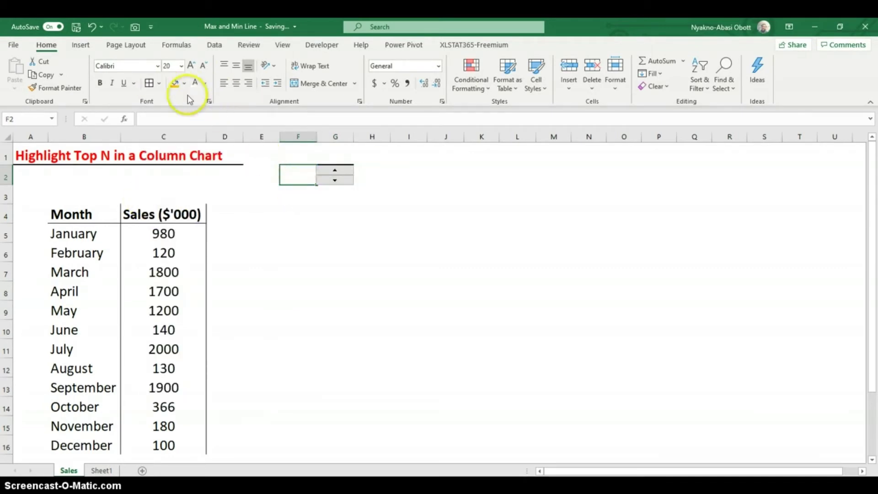
left_click(175, 84)
left_click(327, 211)
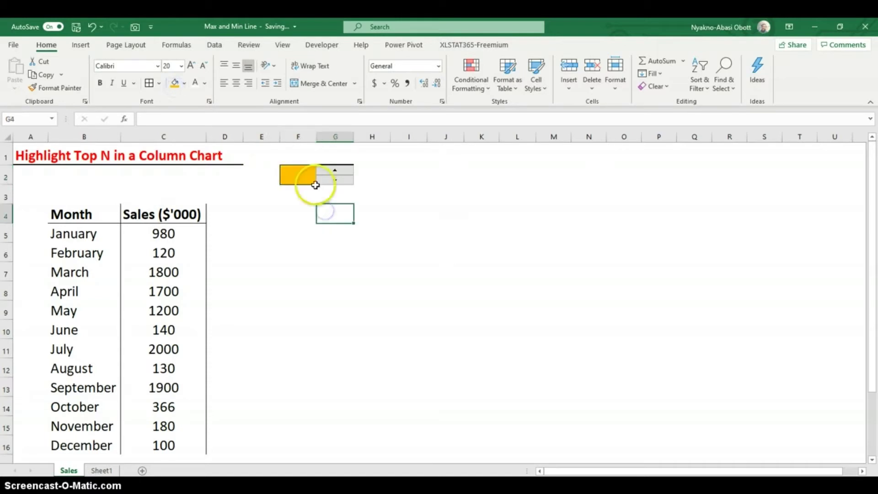
Step: Format the spin button control with current value 1, minimum value 1 and maximum value 5
right_click(339, 176)
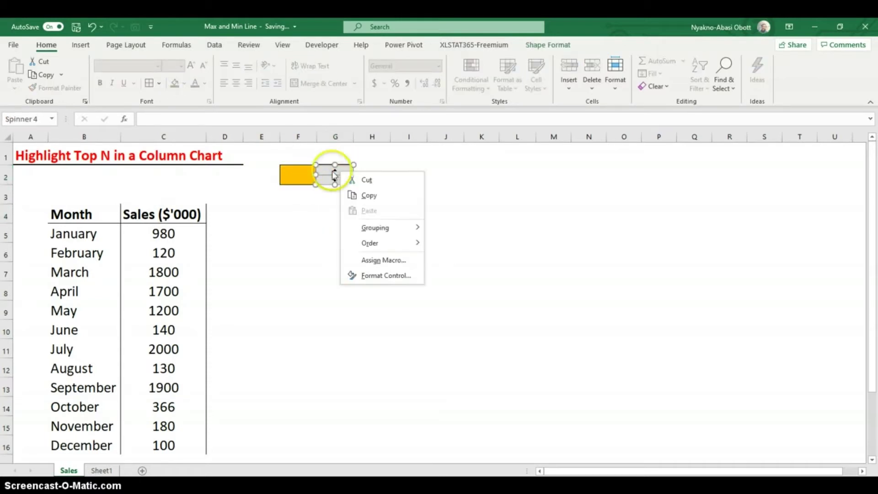
left_click(396, 276)
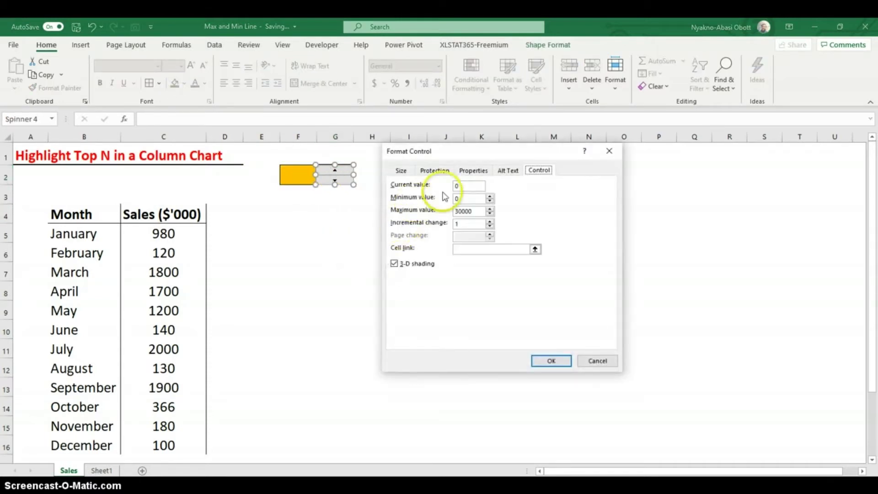
left_click(459, 186)
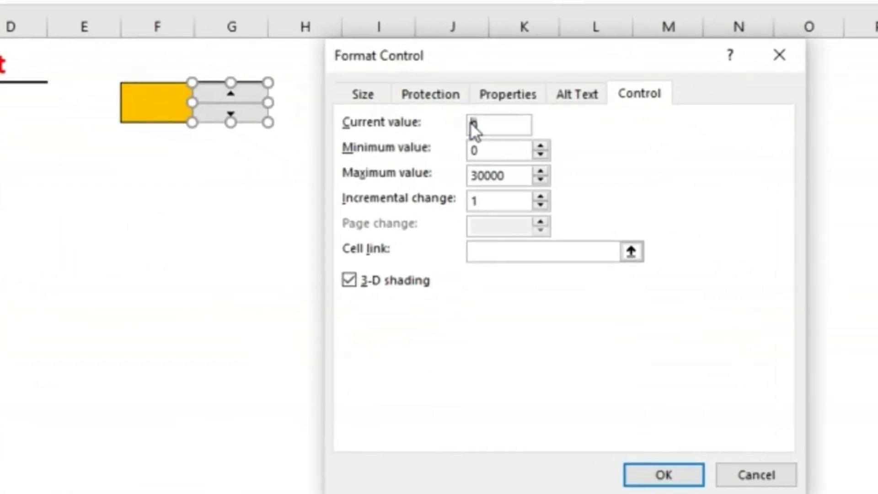
type("1")
left_click(485, 151)
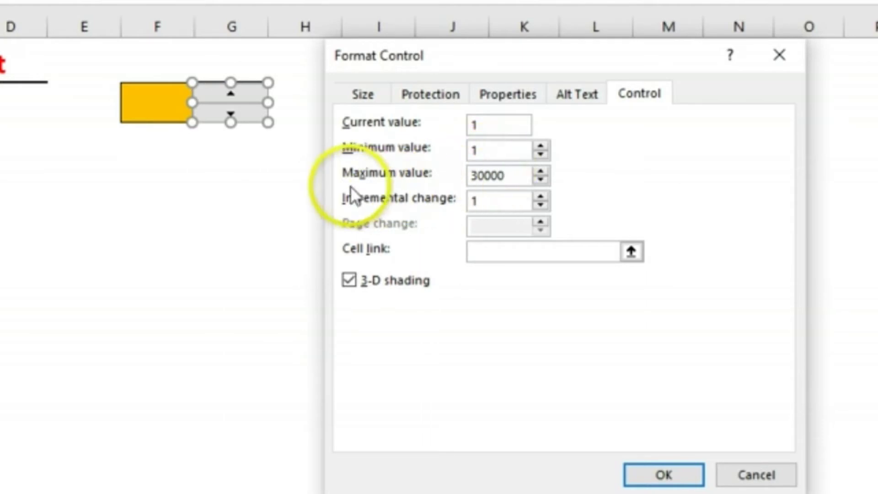
left_click(496, 175)
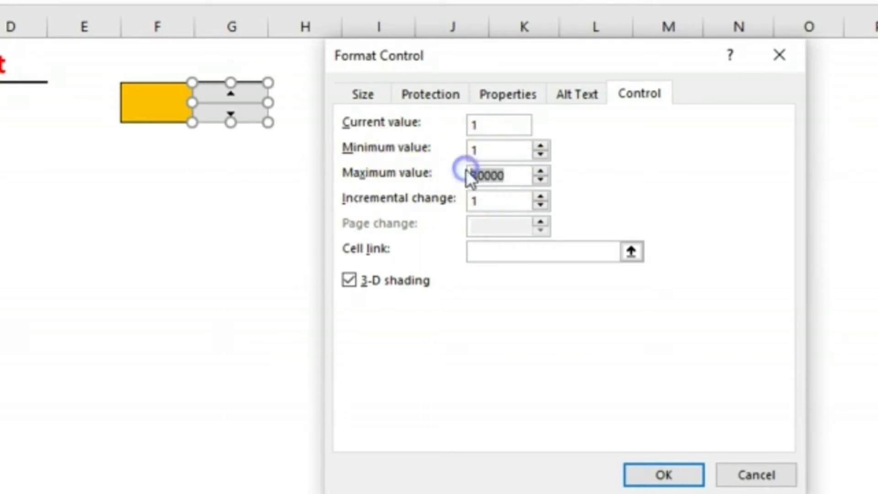
type("5")
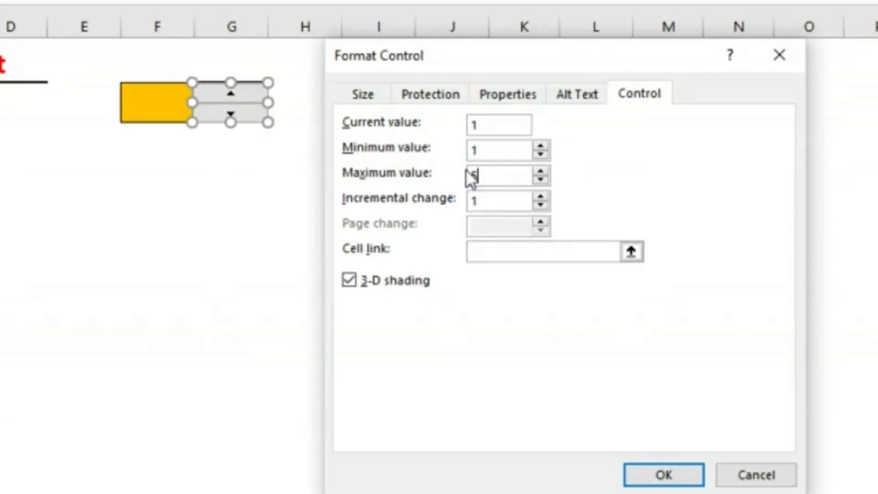
left_click(490, 176)
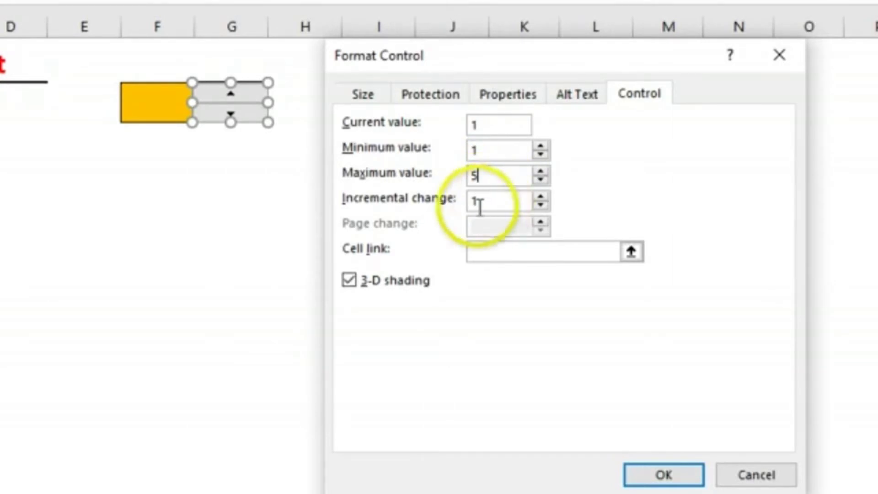
Step: Link the spin button to cell $F$2 and apply the control settings
left_click(630, 252)
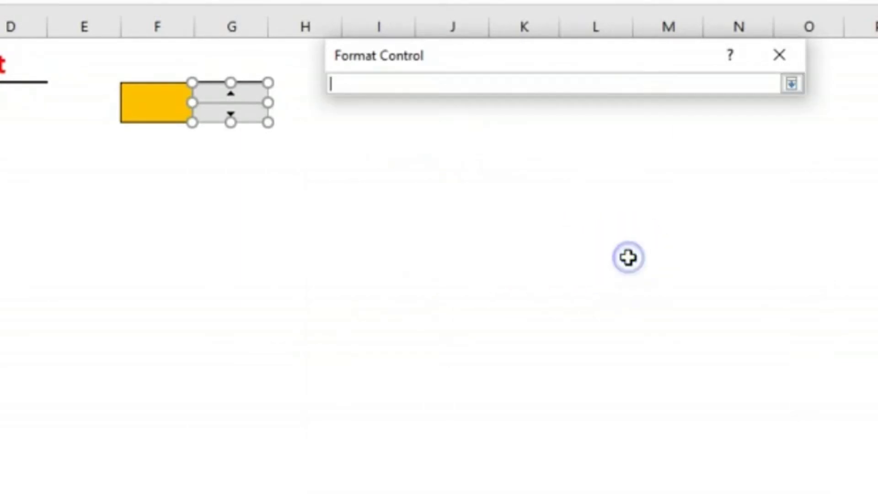
left_click(162, 109)
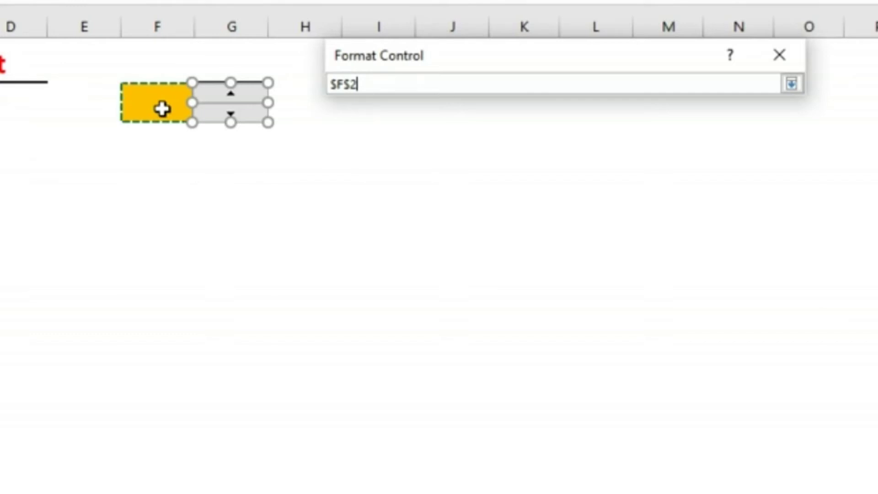
key("Return")
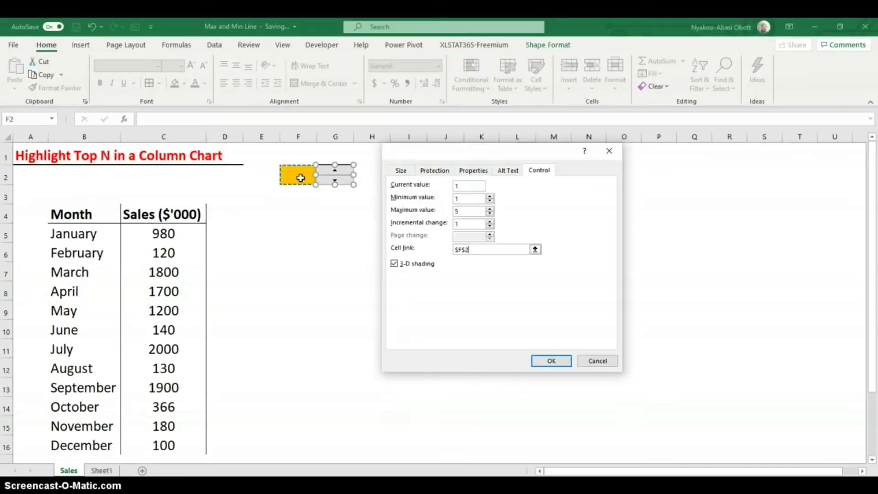
left_click(551, 361)
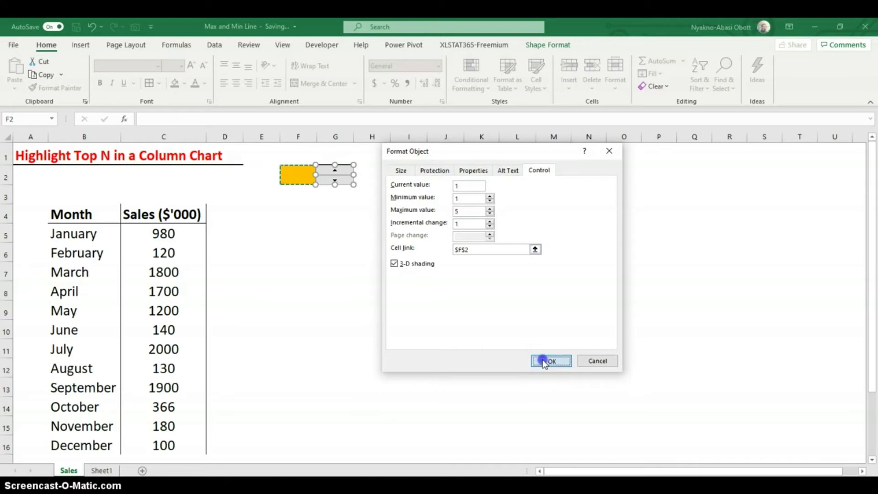
Step: Center the value in cell F2 horizontally
left_click(300, 182)
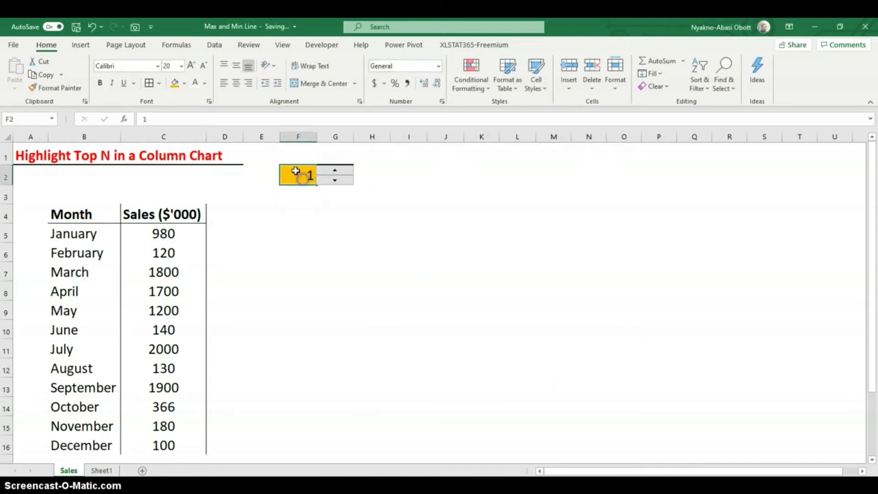
left_click(236, 86)
left_click(335, 213)
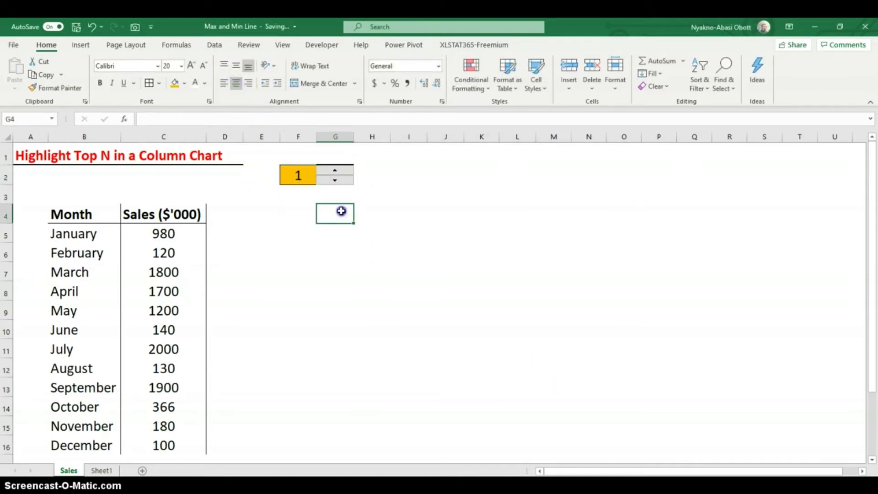
Step: Test the spin button by stepping the value in F2 up and back down to 1
left_click(335, 172)
left_click(336, 180)
left_click(337, 180)
left_click(337, 180)
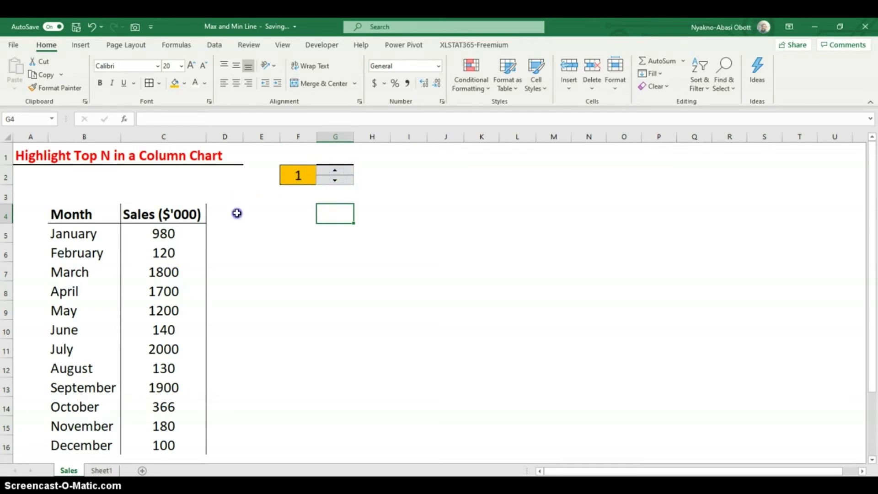
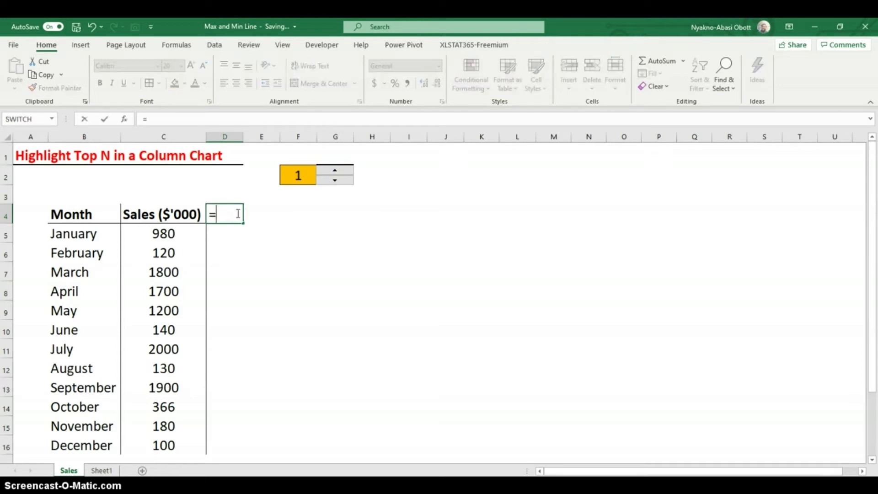
Step: Enter the formula =SEQUENCE(,F2,1) in cell D4 to generate the rank headers across the row
type("equ")
key("Tab")
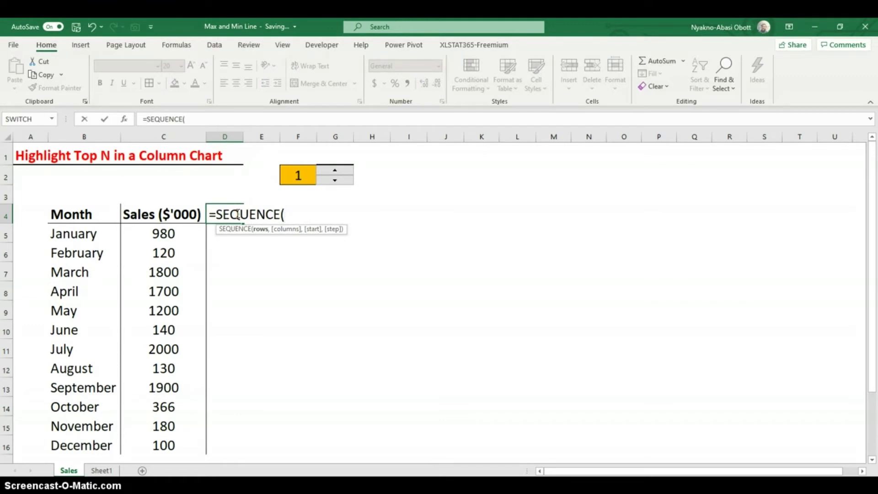
type(",")
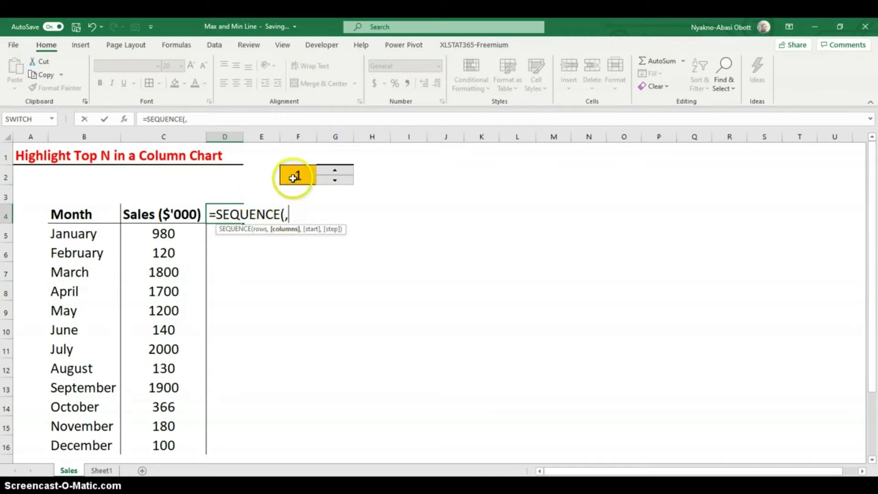
left_click(295, 177)
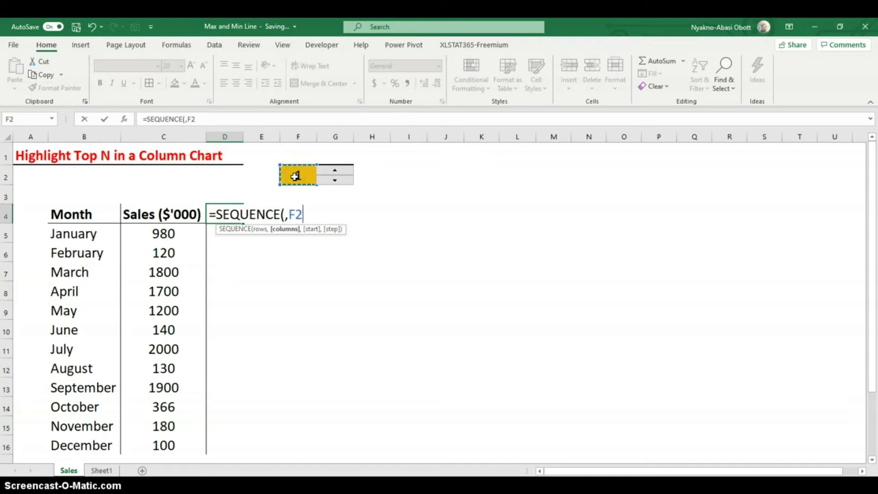
type(",1")
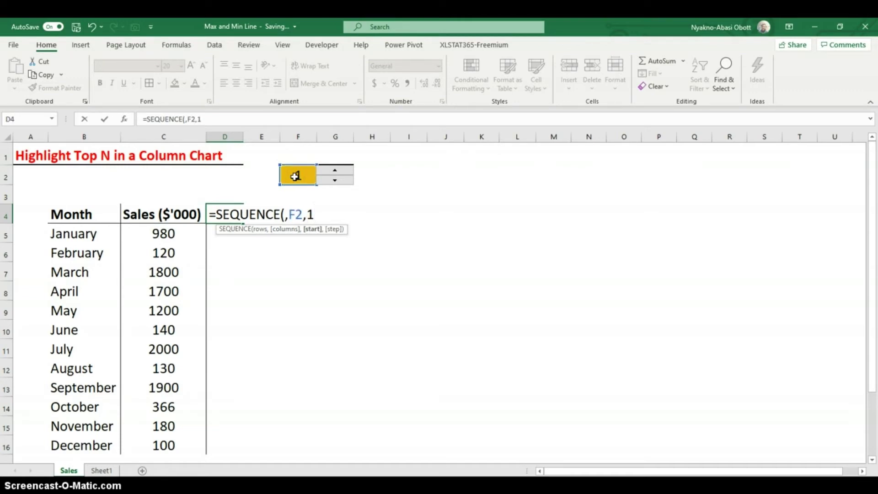
type(")")
key("Return")
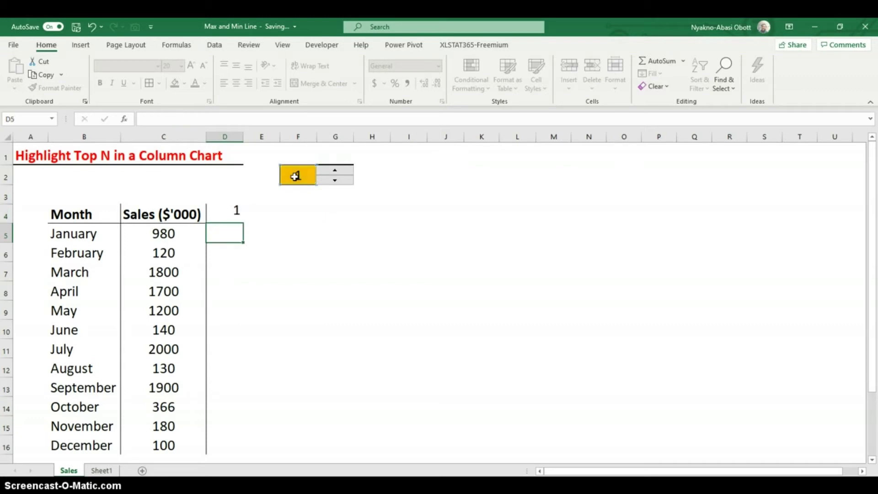
Step: Raise the N value in F2 to 5 with the spin button
left_click(300, 175)
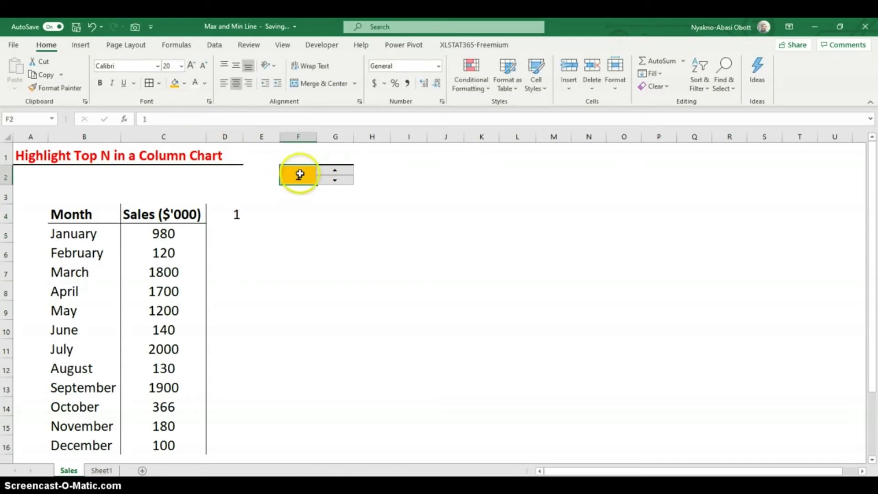
left_click(334, 170)
left_click(334, 170)
left_click(334, 171)
Step: Start an IF formula in cell D5 whose logical test begins with the column-locked January sales reference, =IF($C5=
left_click(233, 234)
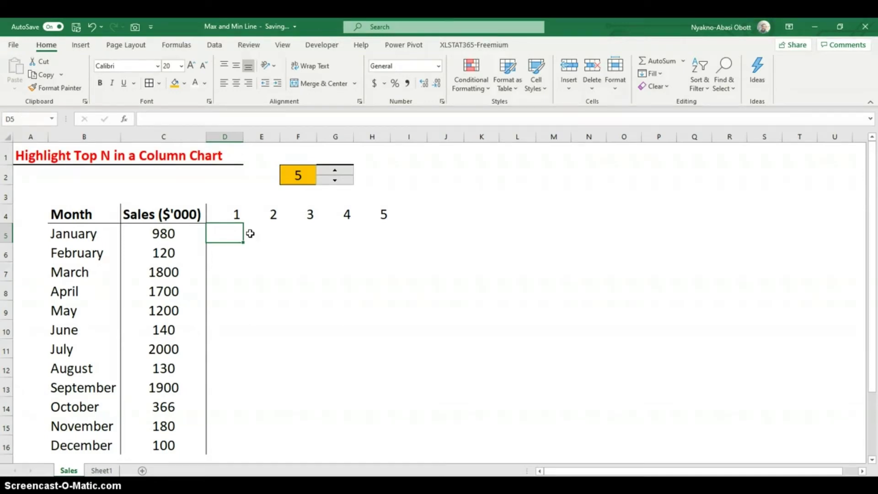
type("=if")
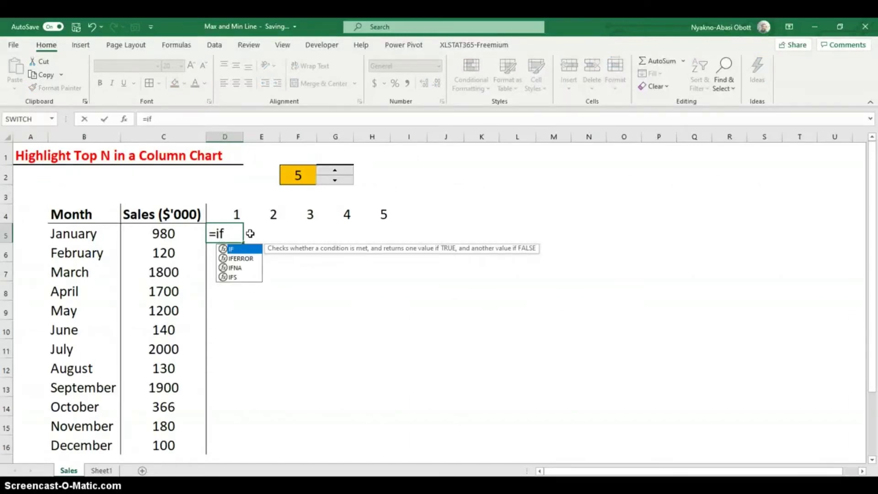
key("Tab")
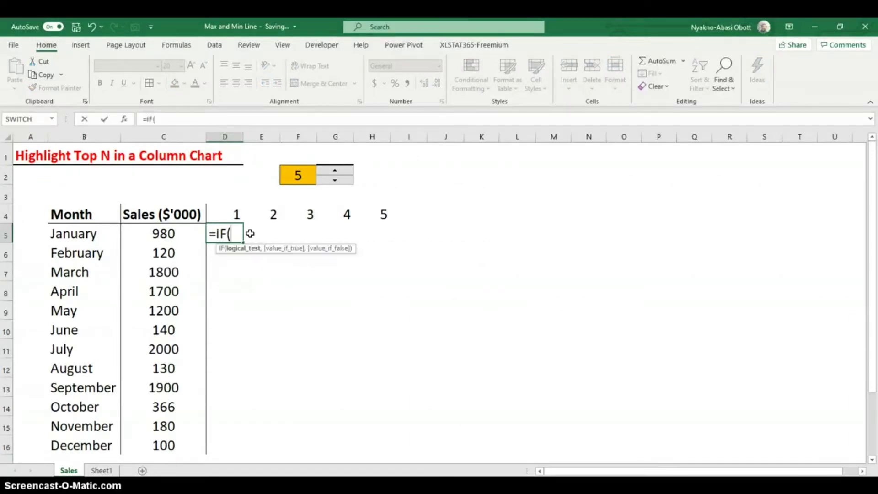
left_click(174, 234)
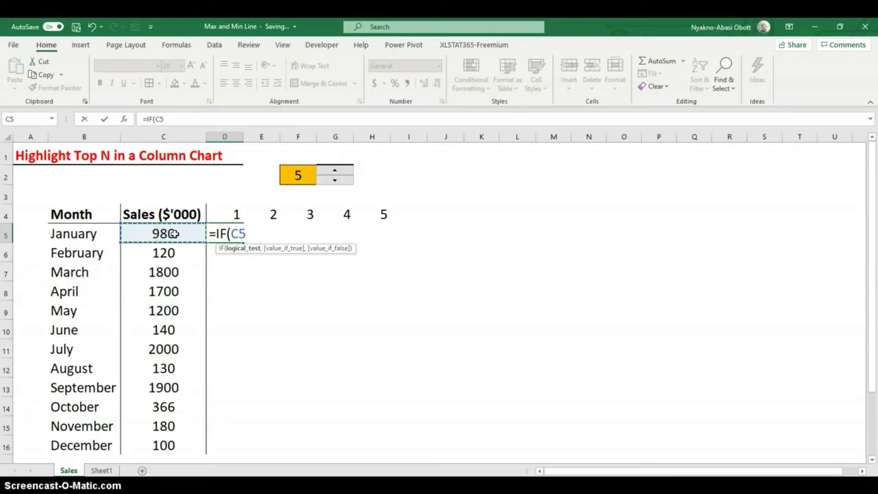
key("F4")
key("F4")
key("F4")
type("=")
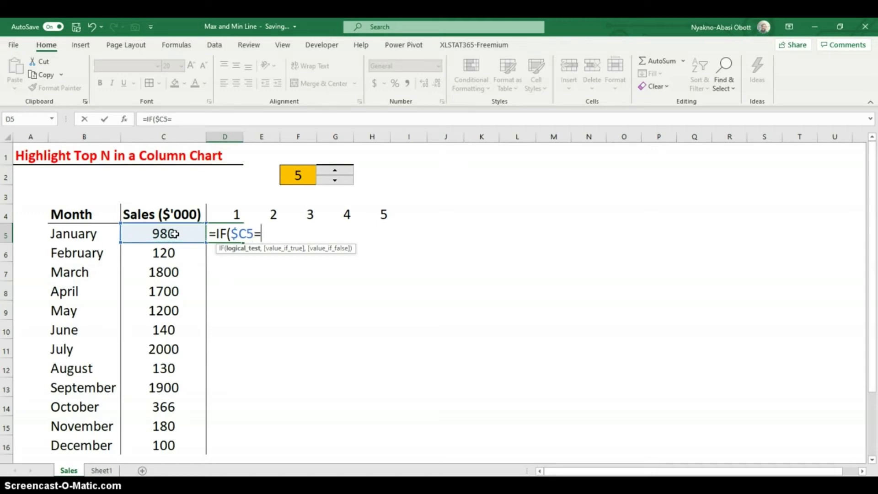
Step: Complete the IF formula's logical test with LARGE($C$5:$C$16,D$4), locking the sales range and the rank header's row
type("large")
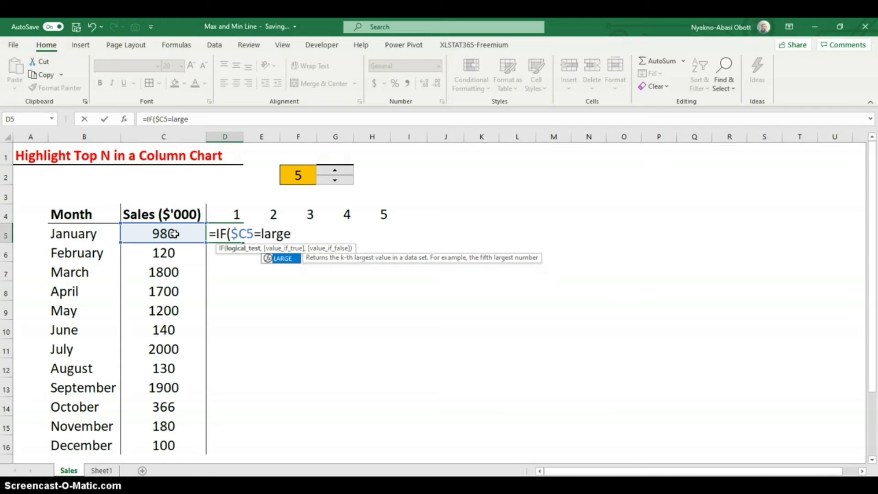
key("Tab")
left_click(174, 234)
key("ctrl+shift+Down")
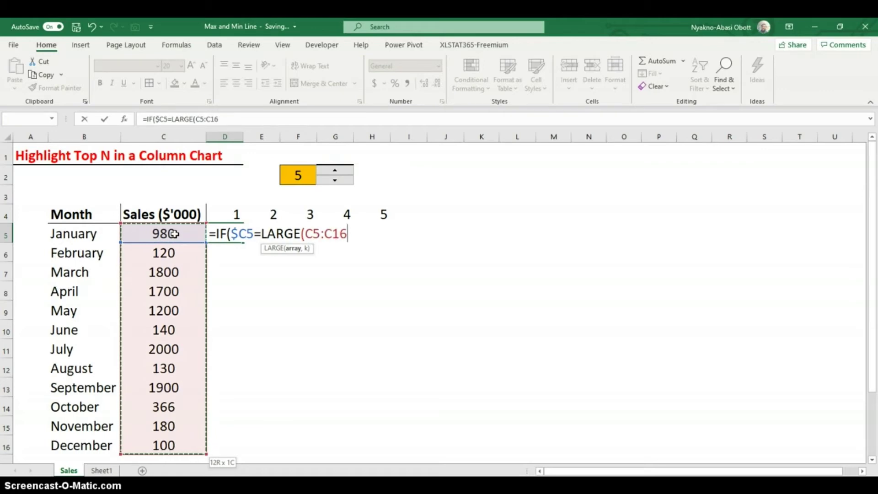
key("F4")
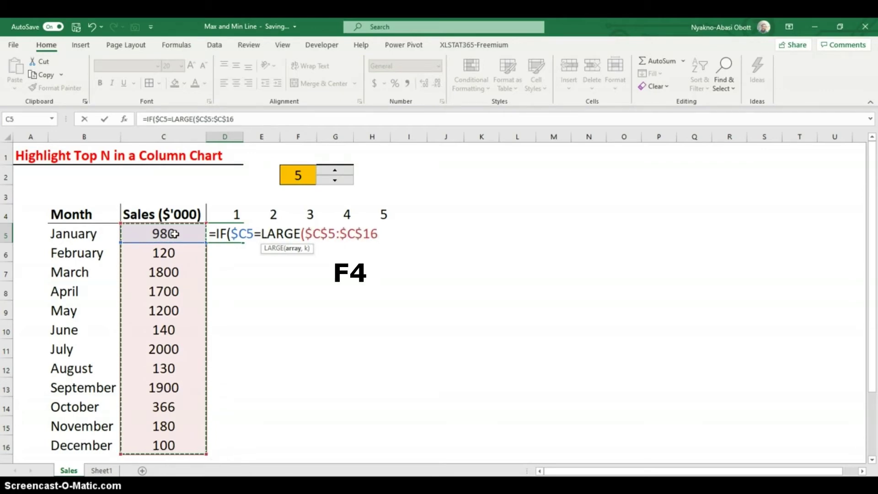
type(",")
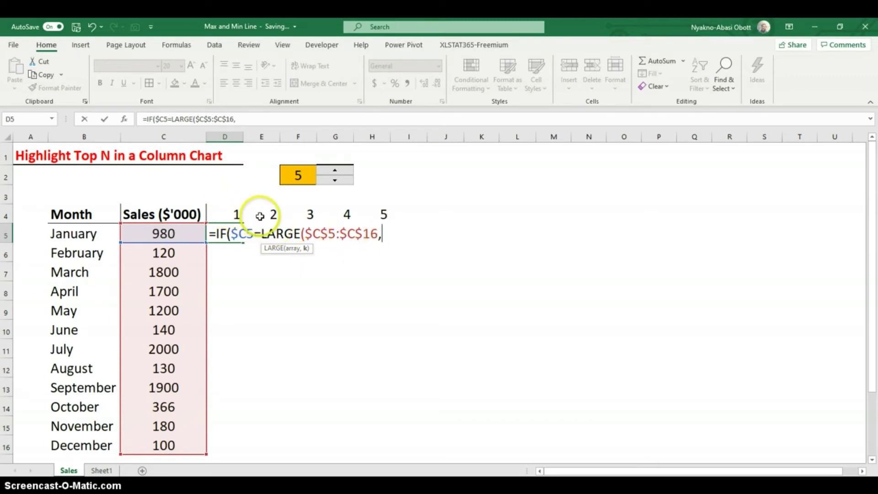
left_click(235, 215)
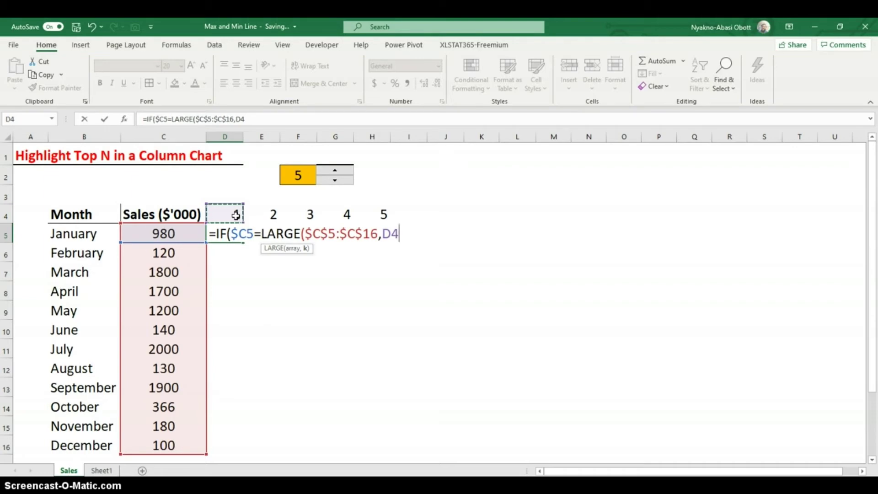
key("F4")
key("F4")
type(")")
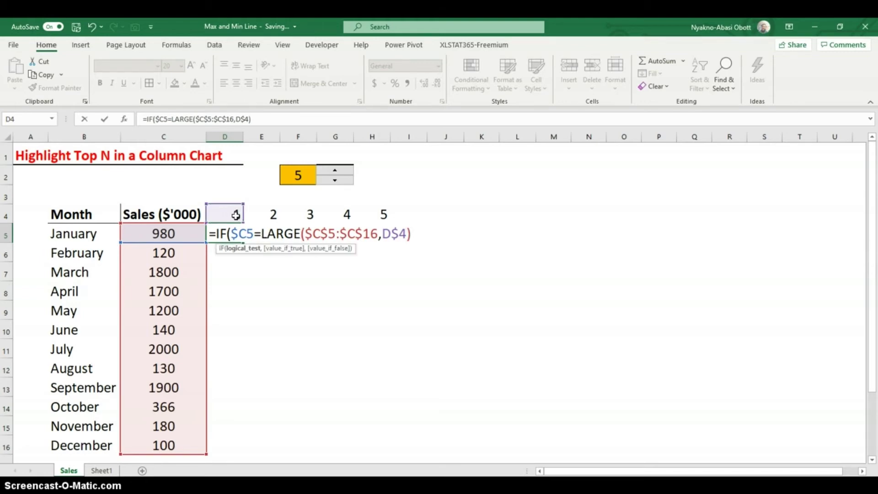
Step: Finish the D5 formula with $C5 as the true value and "" as the false value, and enter it
type(",")
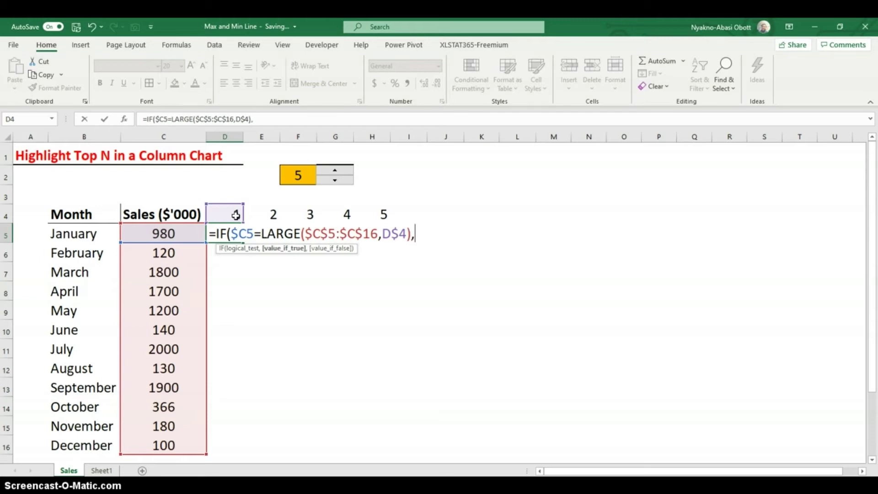
left_click(173, 234)
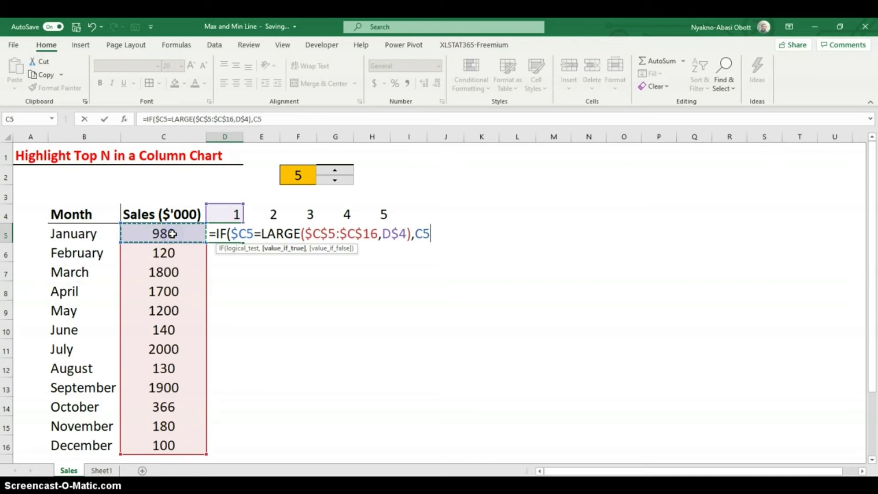
key("F4")
key("F4")
key("F4")
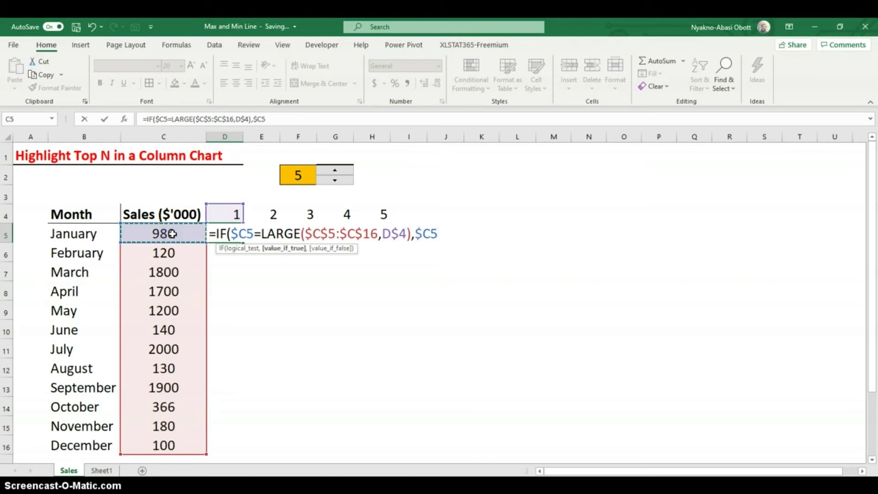
type(",\"\")")
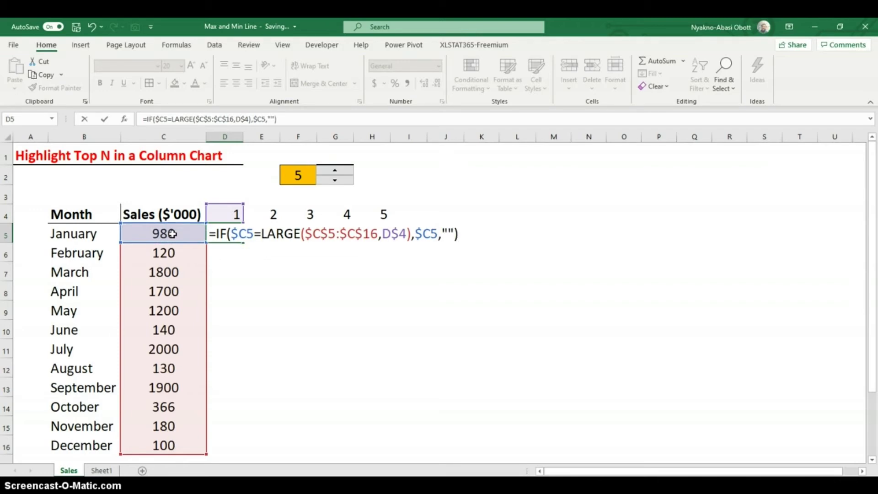
key("Return")
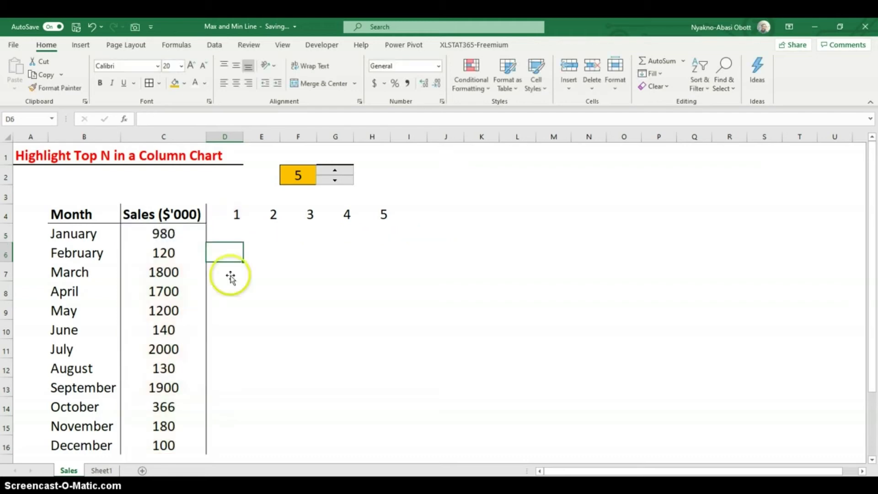
Step: Fill the D5 formula down to row 16 and across to column H
left_click(236, 227)
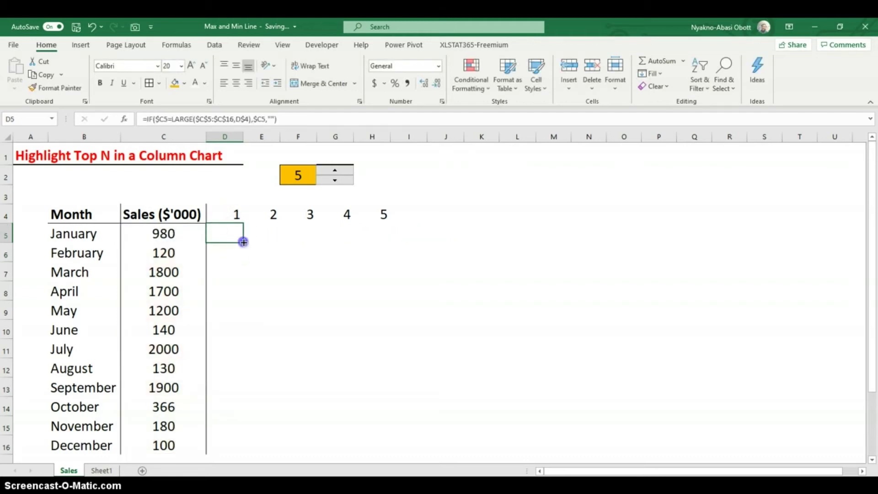
double_click(242, 241)
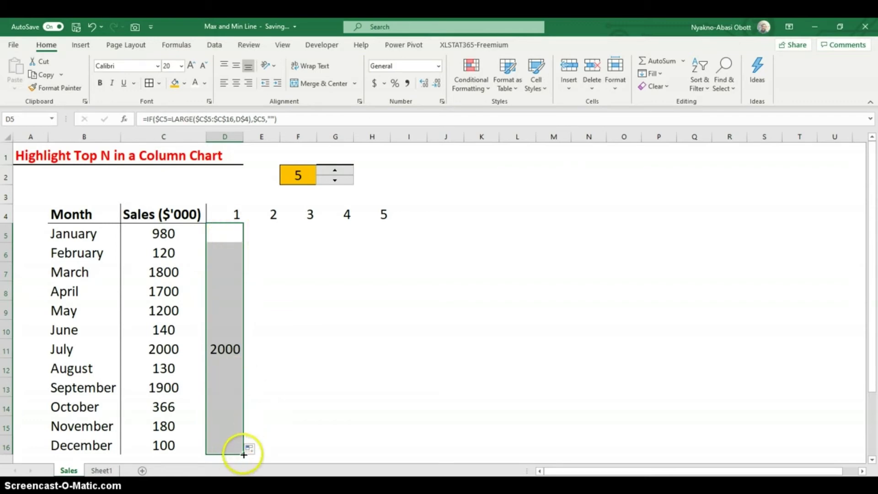
left_click_drag(243, 454, 402, 450)
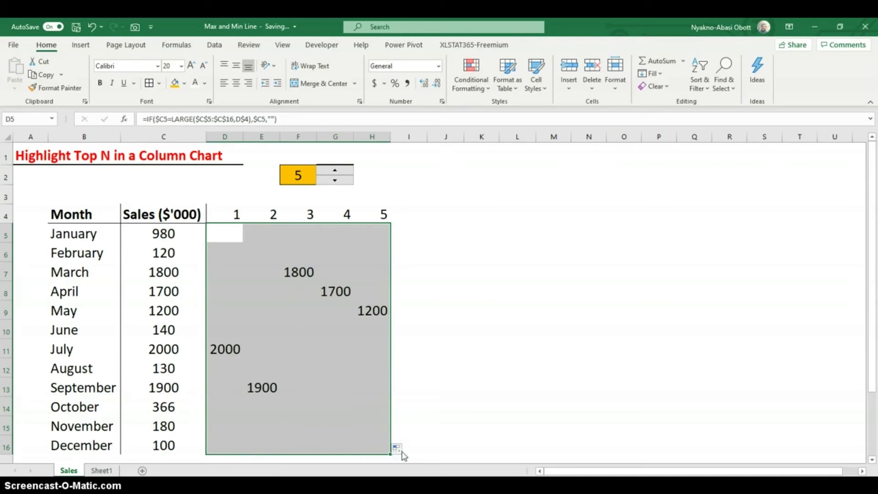
Step: Lower the N value in F2 to 4 with the spin button and select formula cell D5
left_click(338, 181)
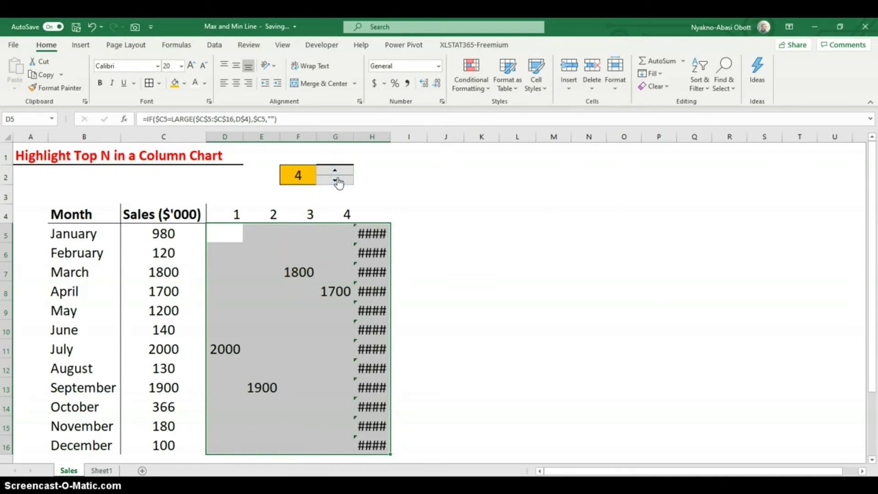
left_click(229, 241)
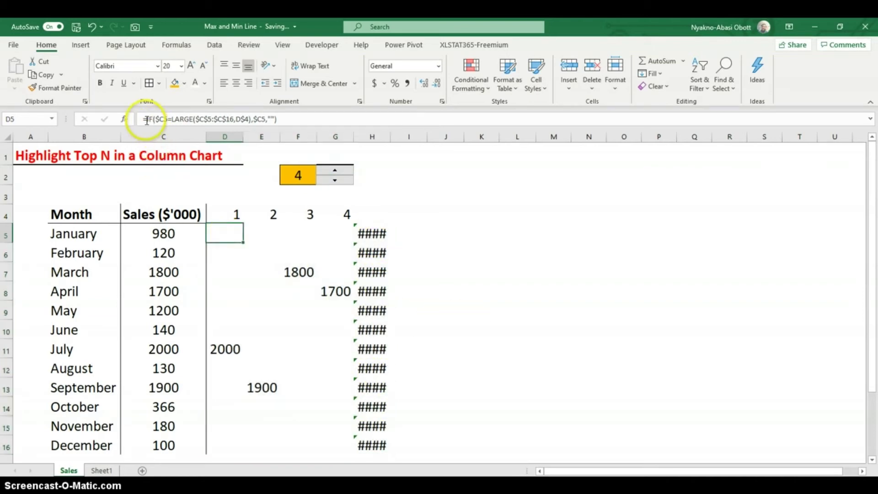
Step: Wrap the D5 formula in IFERROR with "" as the error value, and fill it down and across through H16
left_click(147, 119)
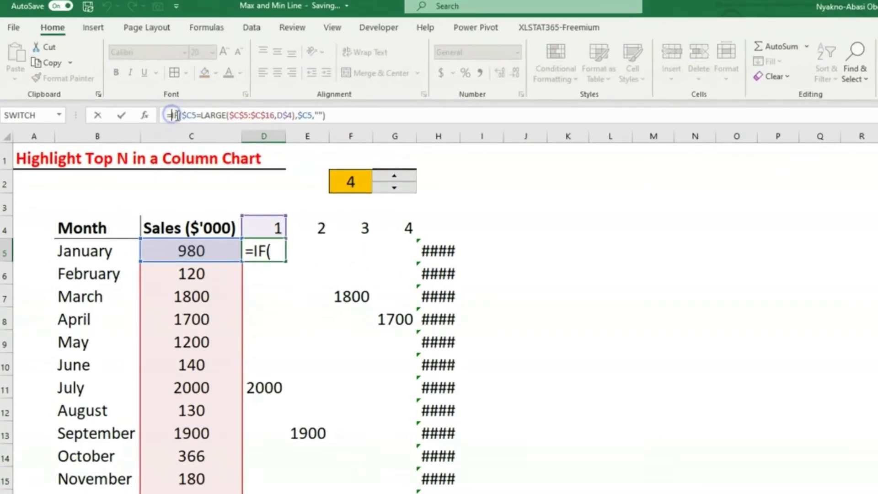
type("I")
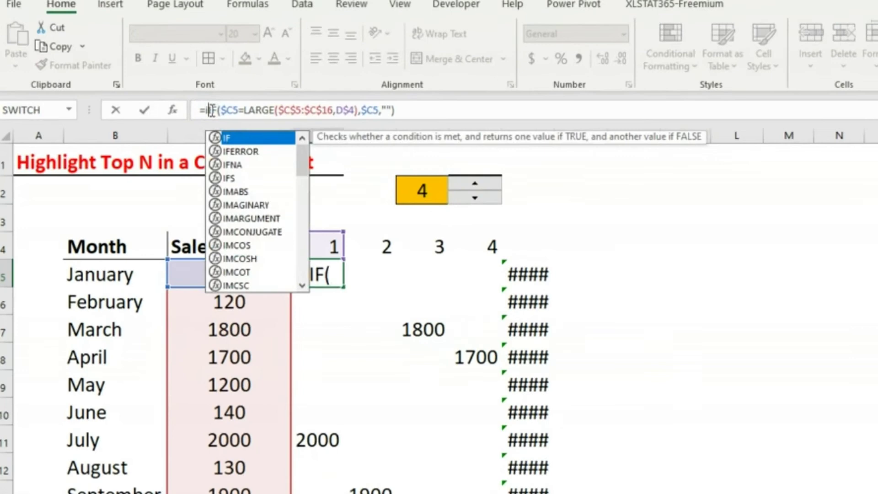
type("ferr")
key("Tab")
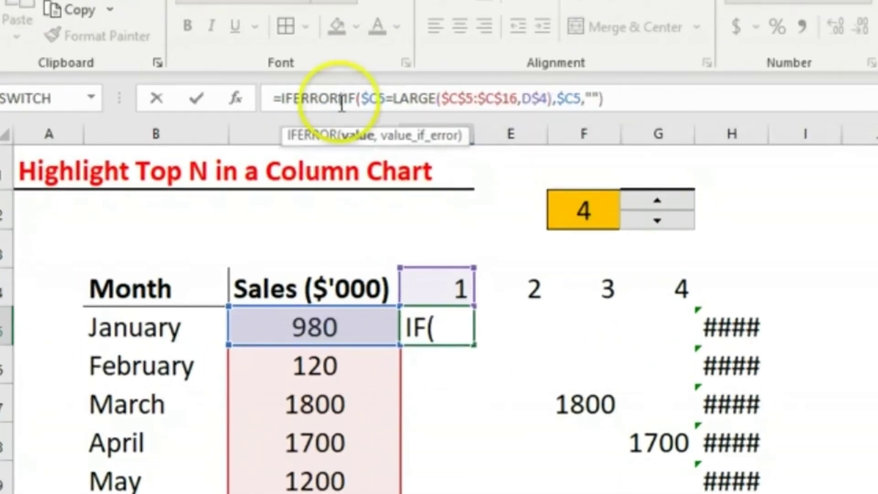
left_click(611, 97)
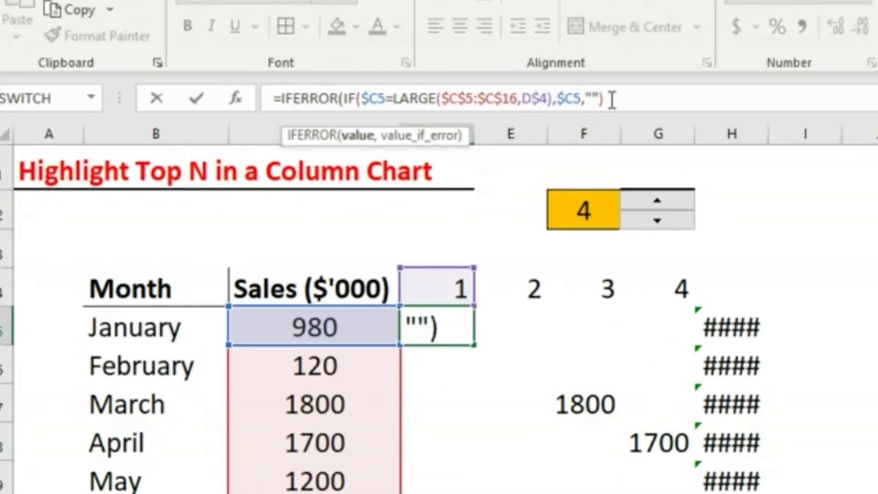
type(",\"\"")
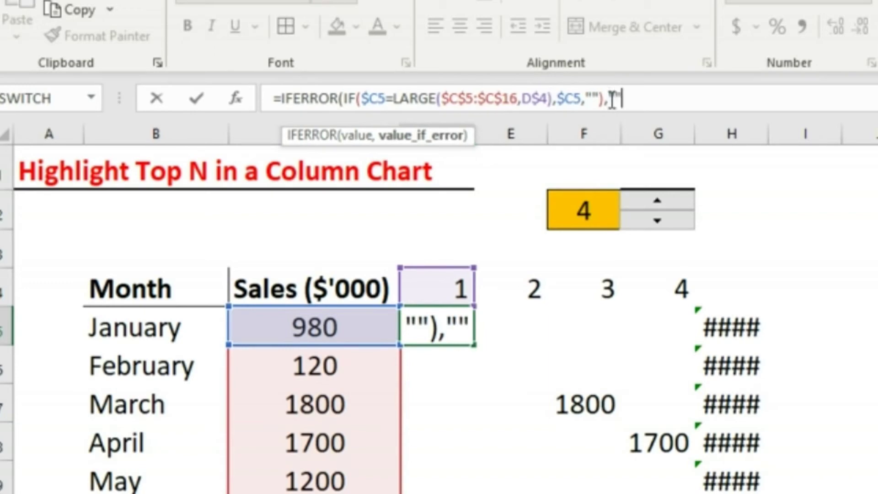
type(")")
key("Return")
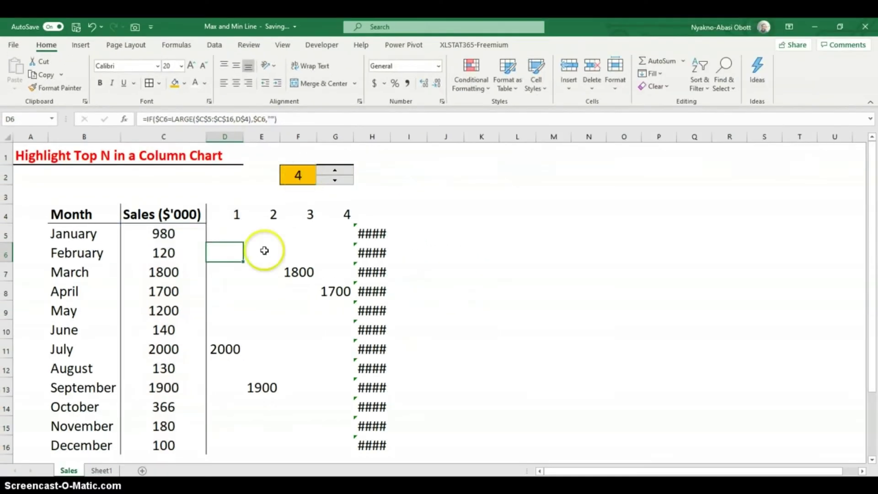
left_click(231, 232)
left_click_drag(243, 243, 391, 450)
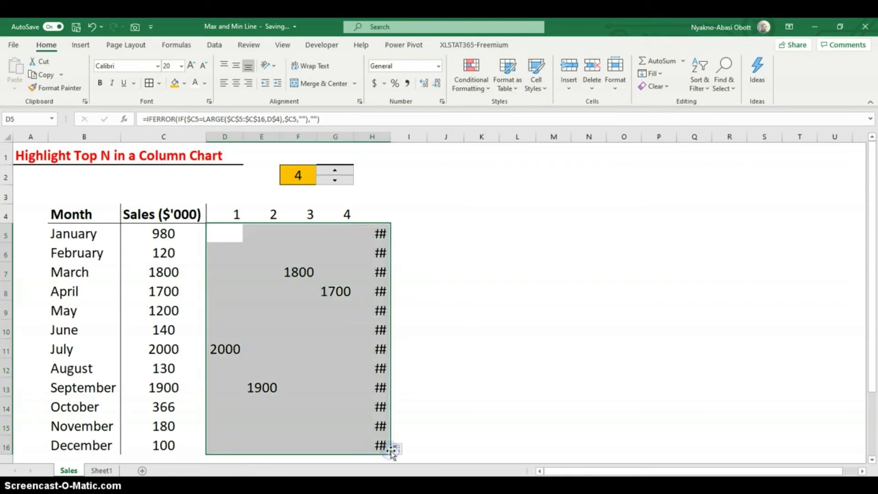
Step: Test the spin button by raising N in F2 to 5 and lowering it to 1, and leave it at 3
left_click(337, 172)
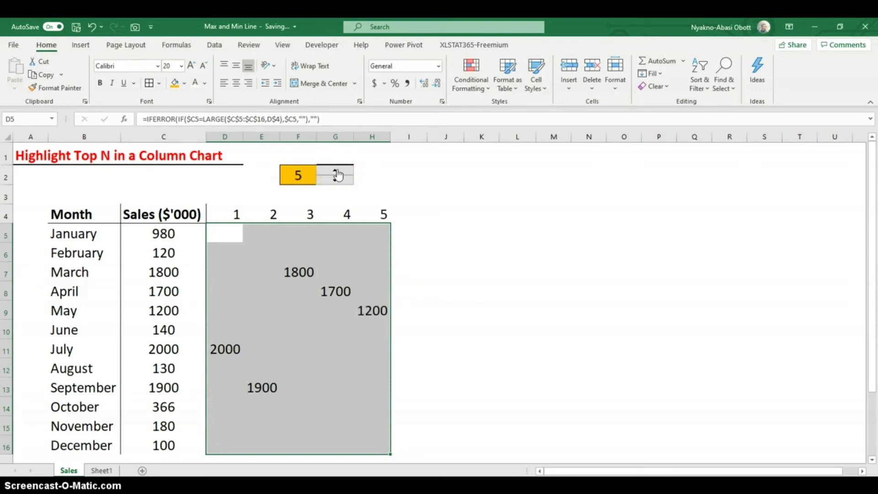
left_click(337, 181)
left_click(337, 182)
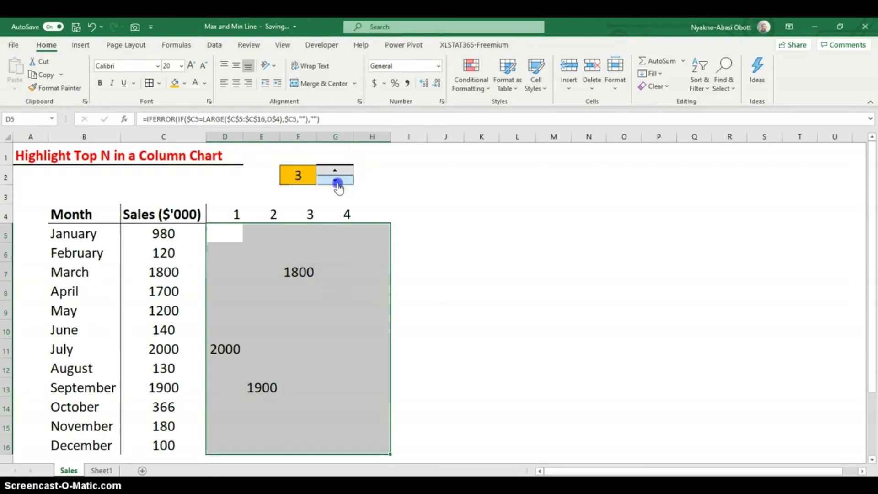
left_click(337, 181)
left_click(337, 181)
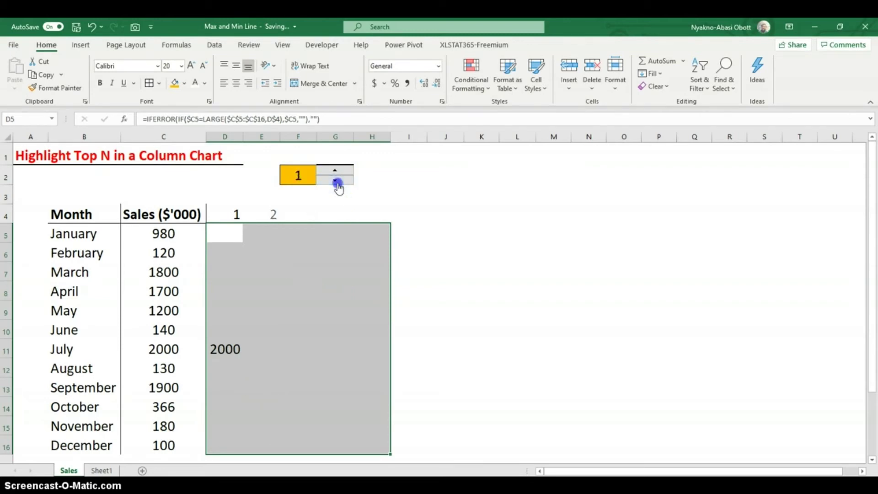
left_click(336, 172)
left_click(337, 172)
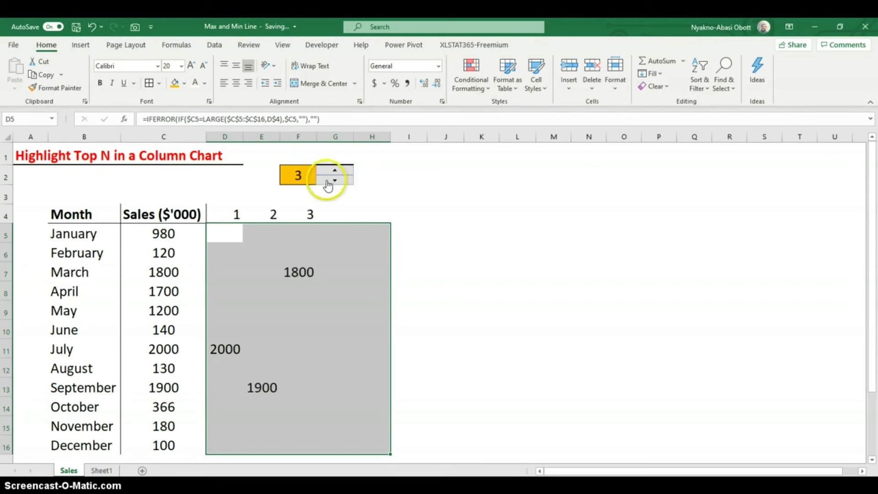
left_click(376, 247)
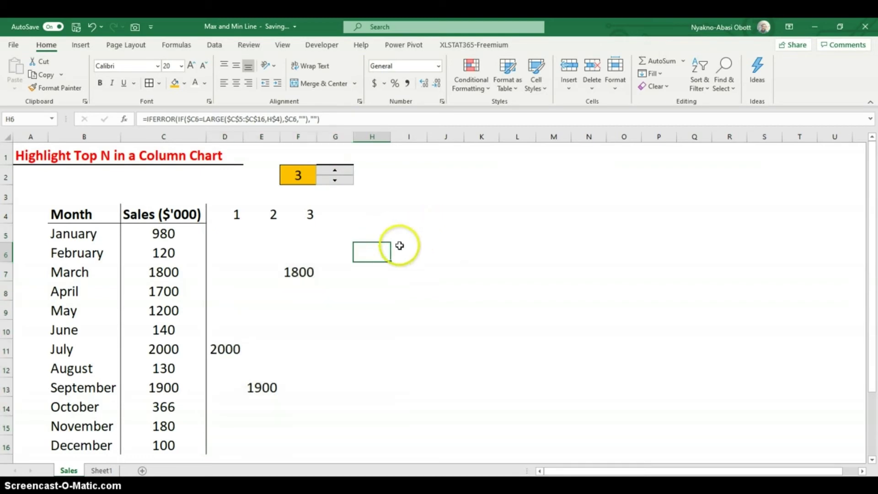
Step: Insert a 2-D clustered column chart from the Month and Sales data in B4:C16
mouse_move(59, 212)
left_mouse_down()
mouse_move(128, 218)
mouse_move(179, 310)
mouse_move(175, 444)
left_mouse_up()
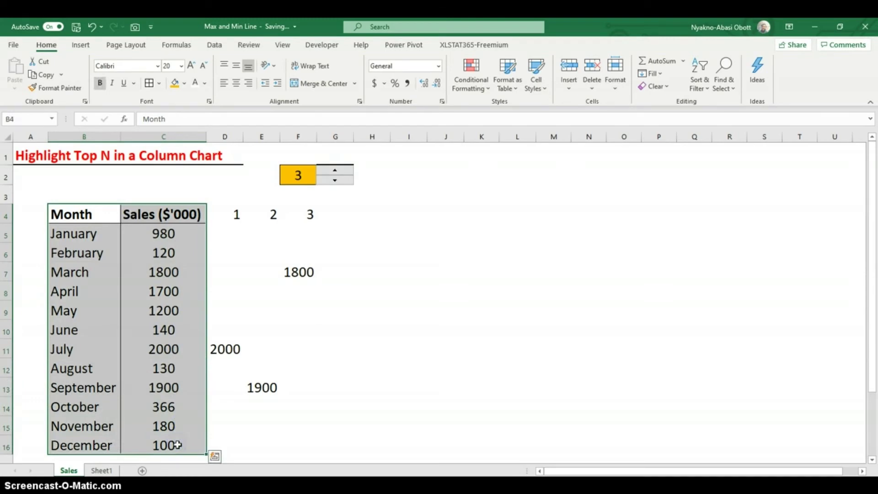
left_click(83, 48)
left_click(393, 61)
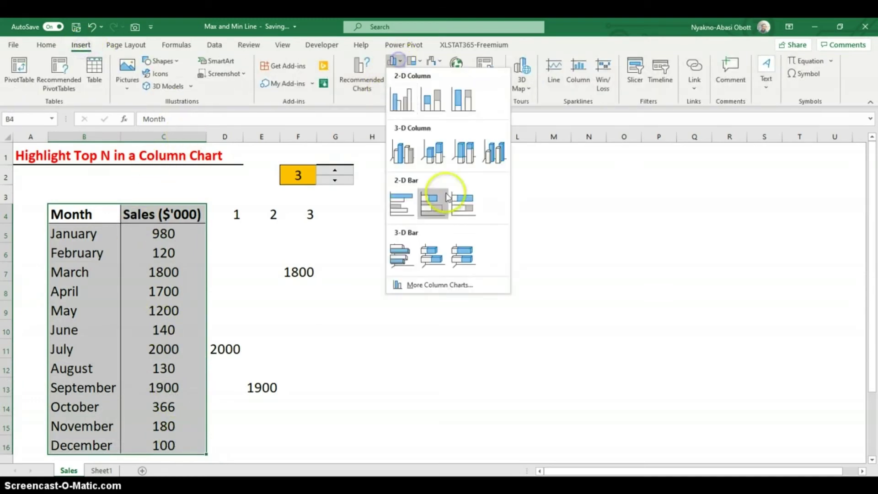
left_click(402, 98)
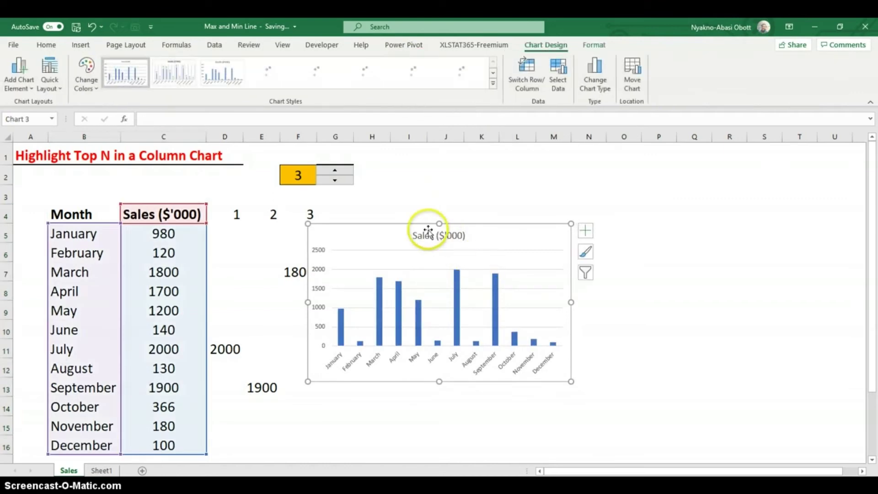
Step: Move the chart clear of the data table and enlarge it to span about columns I to T and rows 5 to 16
left_click_drag(408, 229, 513, 229)
left_click_drag(671, 385, 811, 444)
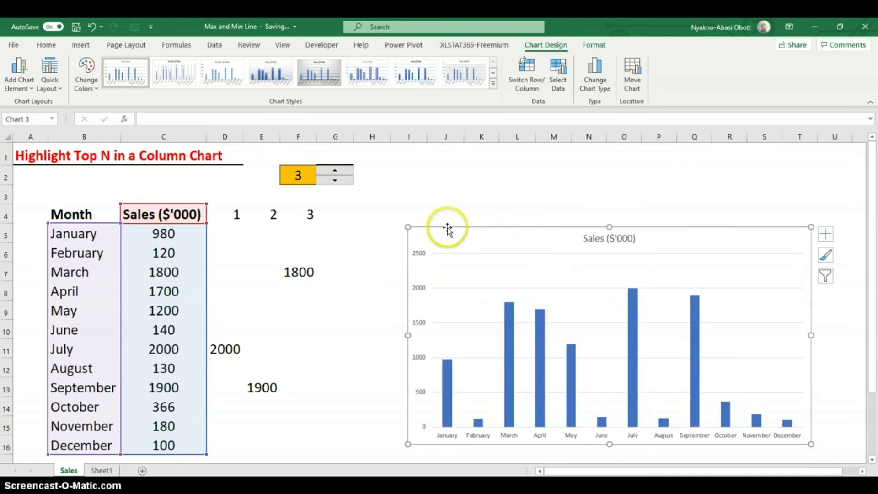
left_click(406, 188)
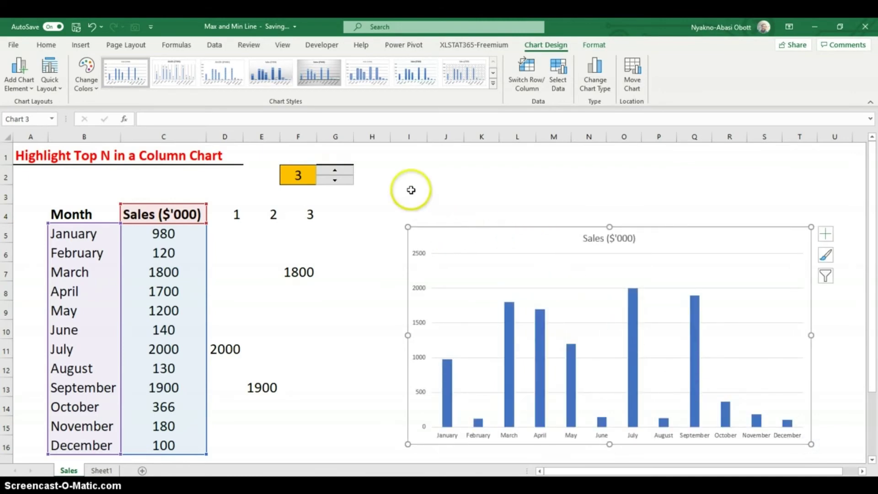
left_click(438, 228)
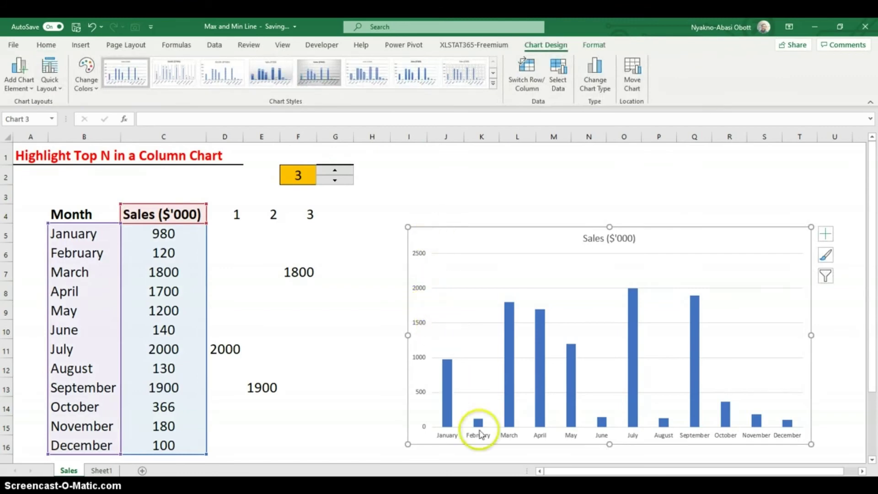
left_click_drag(611, 452, 611, 452)
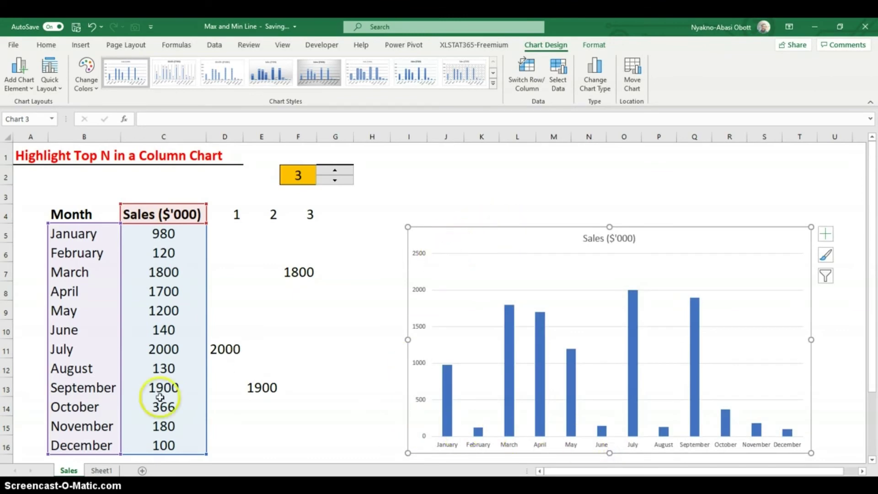
Step: Extend the chart's source data range from the Sales column across to column H to include the rank columns
left_click_drag(206, 452, 375, 462)
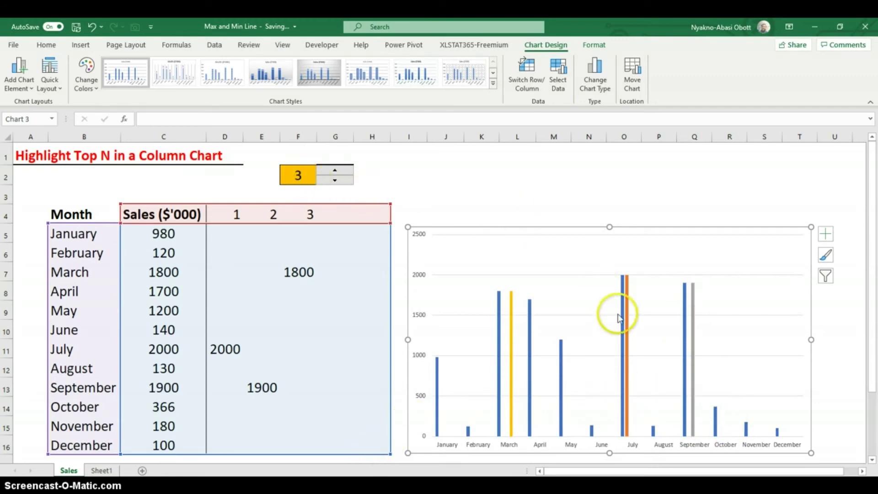
left_click(488, 211)
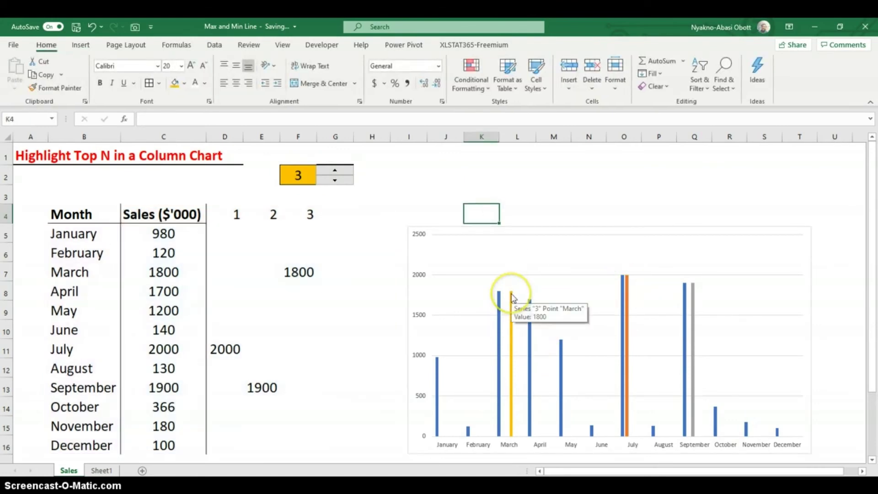
Step: Set the chart columns' Series Overlap to 100% and Gap Width to about 95%, and close the series formatting options
right_click(512, 297)
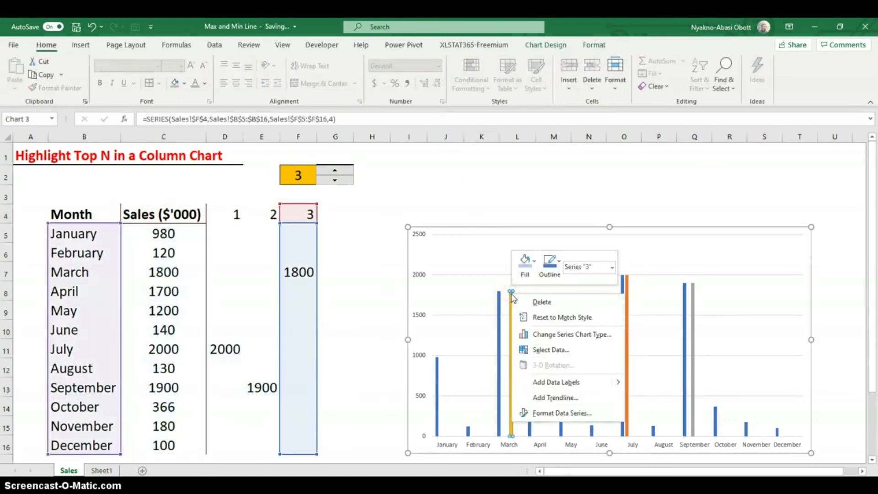
left_click(503, 303)
right_click(512, 306)
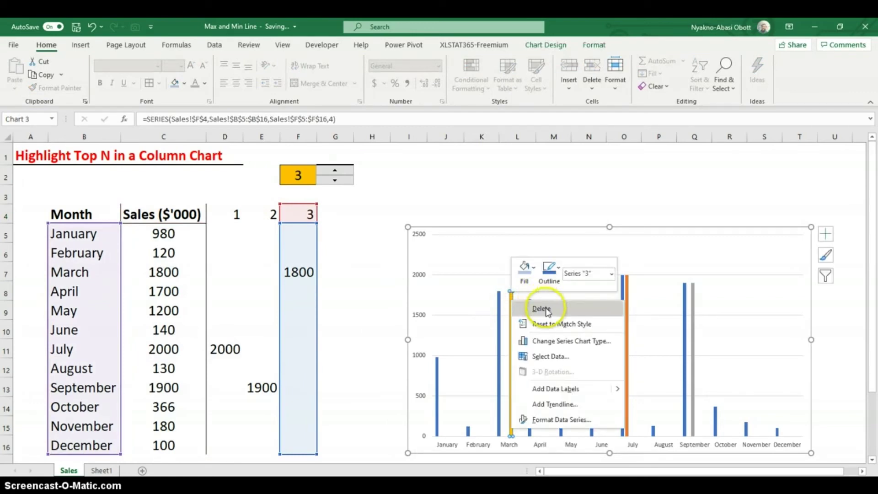
left_click(561, 417)
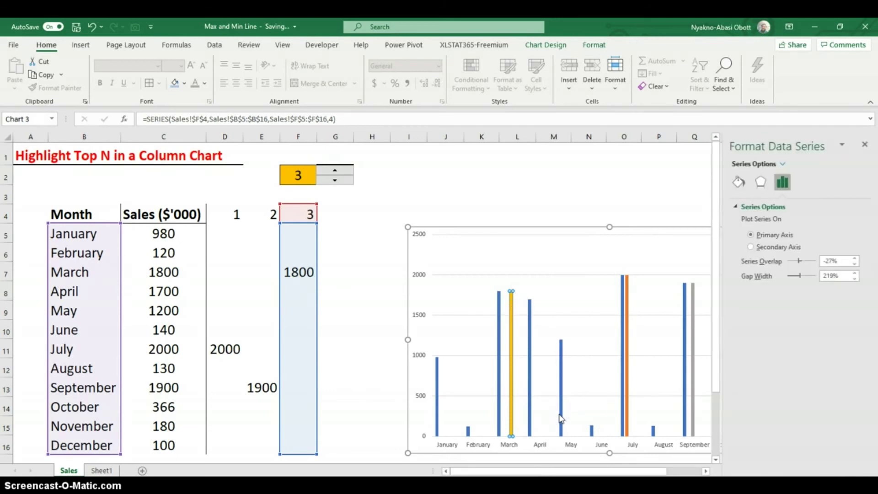
left_click_drag(799, 261, 803, 281)
left_click(798, 275)
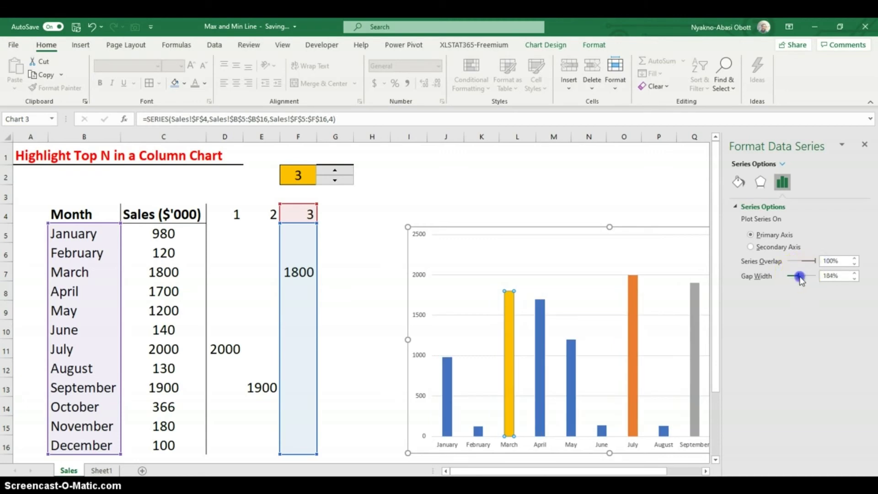
left_click_drag(795, 276, 794, 276)
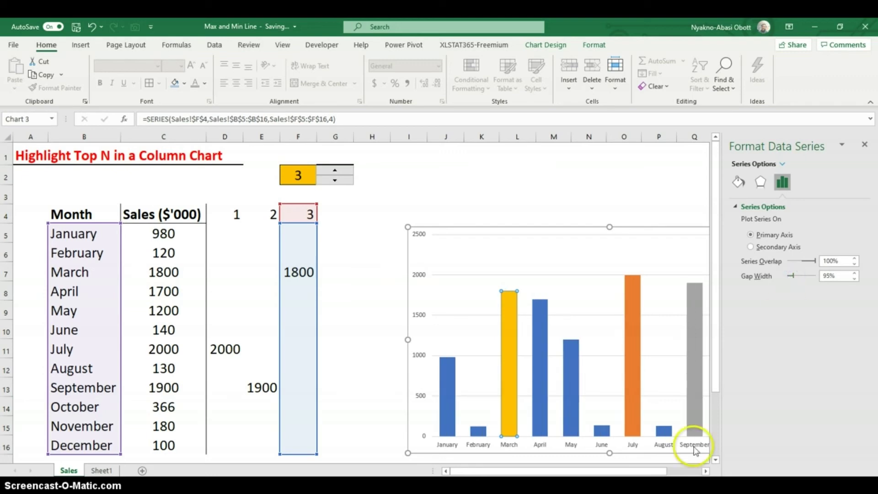
left_click(702, 472)
left_click(702, 472)
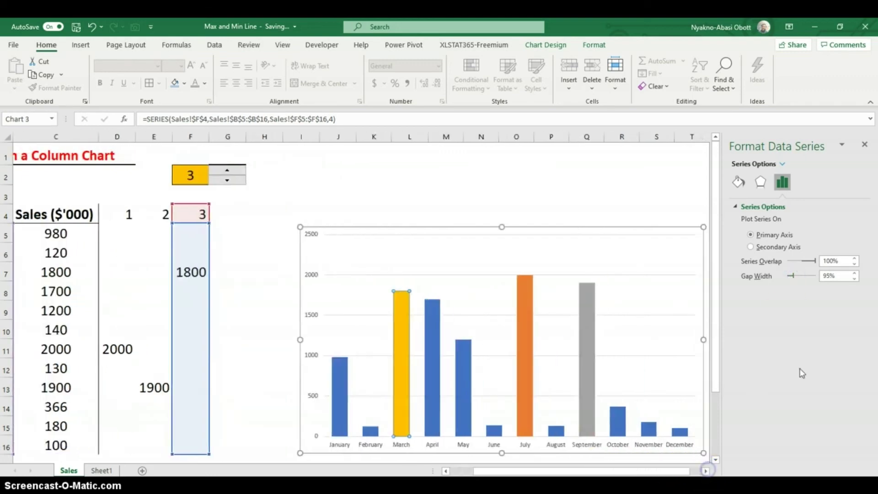
left_click(865, 144)
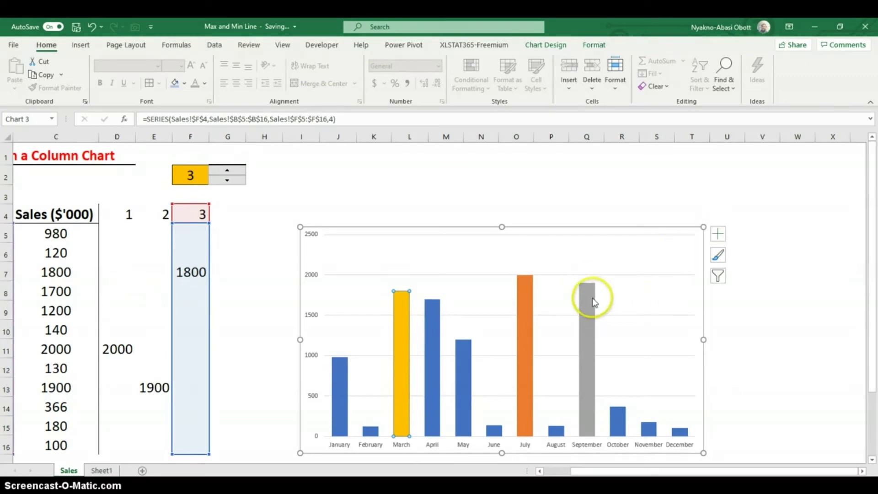
Step: Add Outside End data labels to the Sales ($'000) series only, and close the series formatting options
left_click(581, 288)
right_click(582, 289)
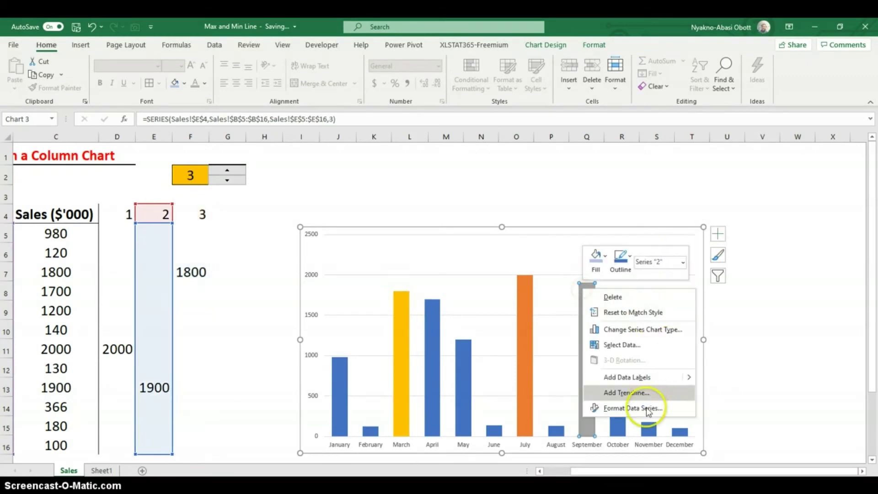
left_click(633, 405)
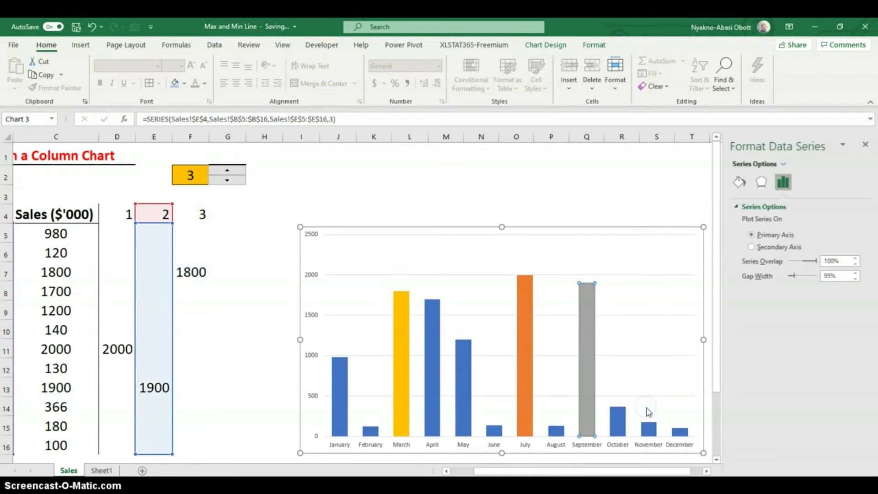
left_click(783, 164)
left_click(790, 240)
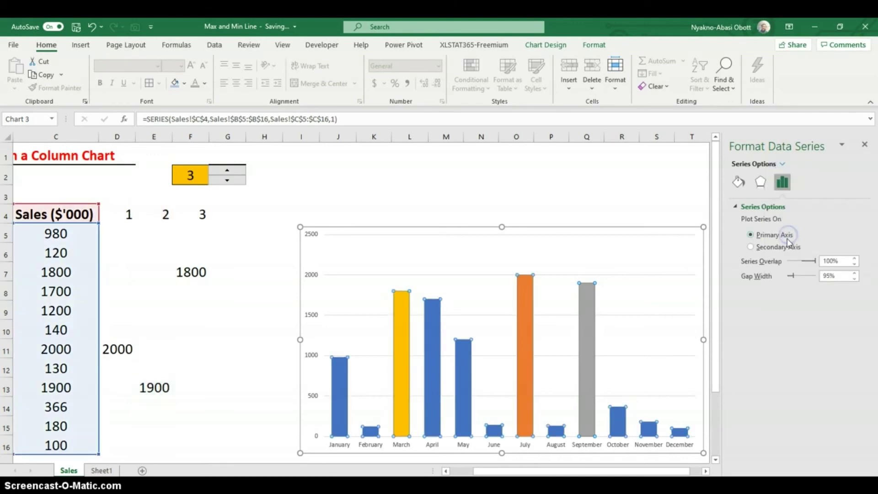
left_click(657, 208)
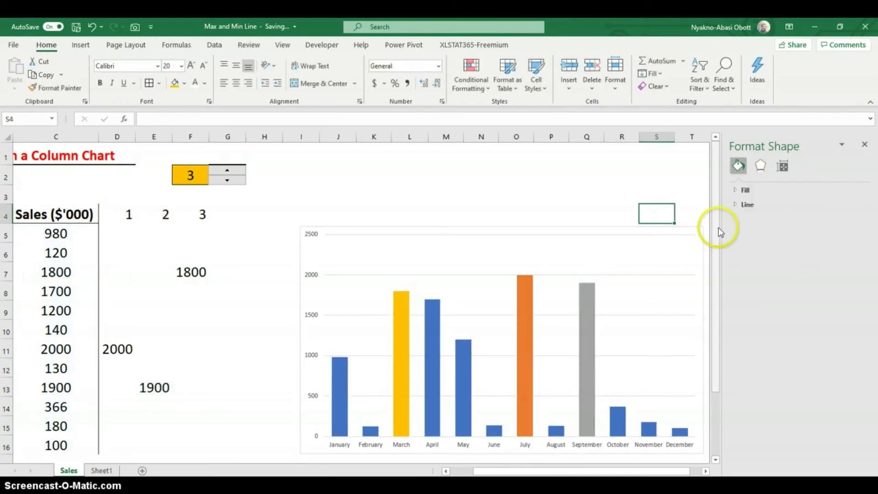
left_click(593, 294)
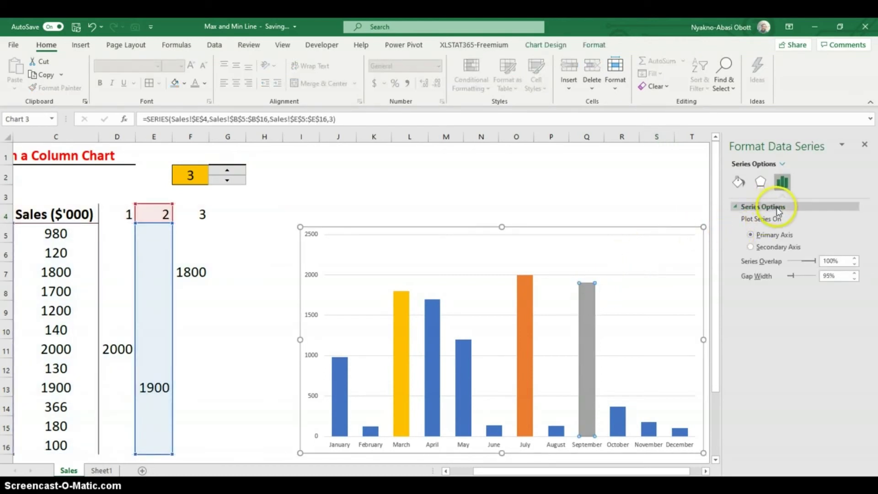
left_click(781, 164)
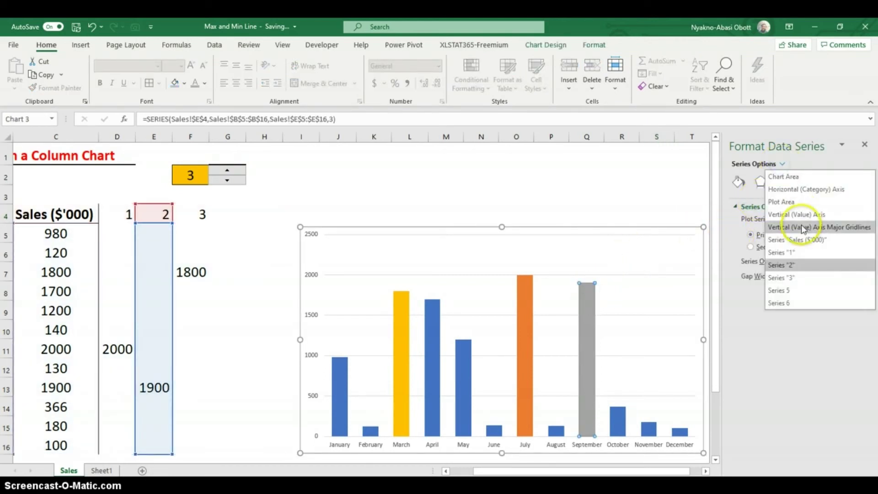
left_click(784, 240)
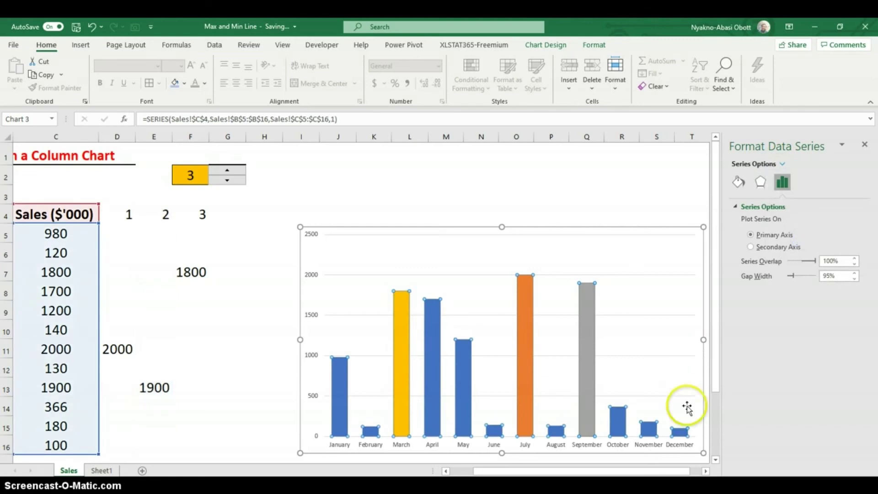
left_click(706, 471)
left_click(633, 234)
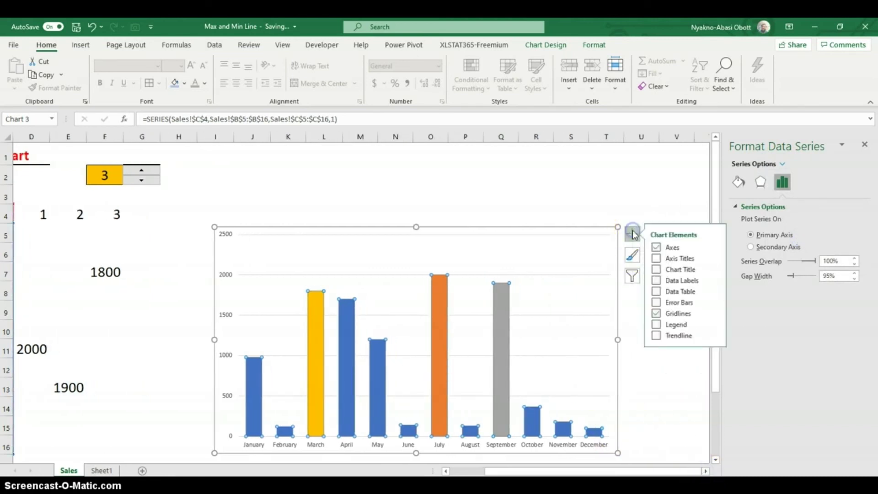
left_click(716, 280)
left_click(755, 323)
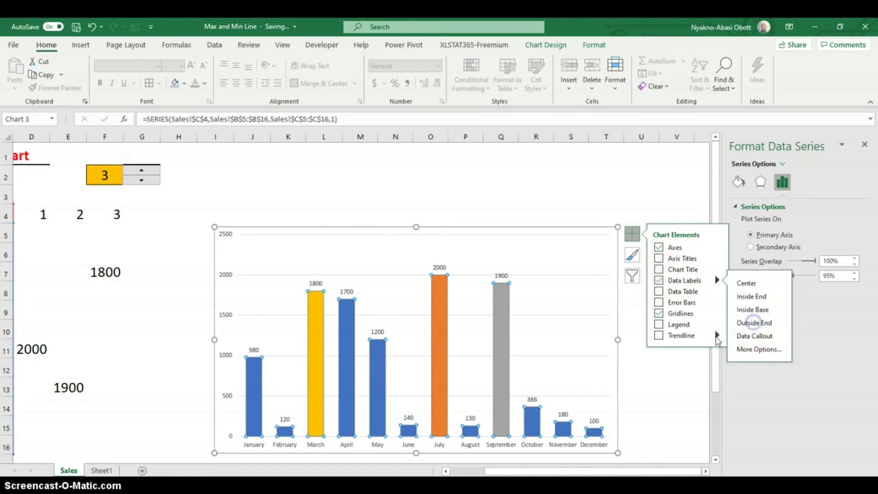
left_click(672, 401)
left_click(864, 146)
Step: Enter the dynamic title formula ="Top "&F2&" "&C4 in cell J2 and test it by raising N to 4
left_click(569, 472)
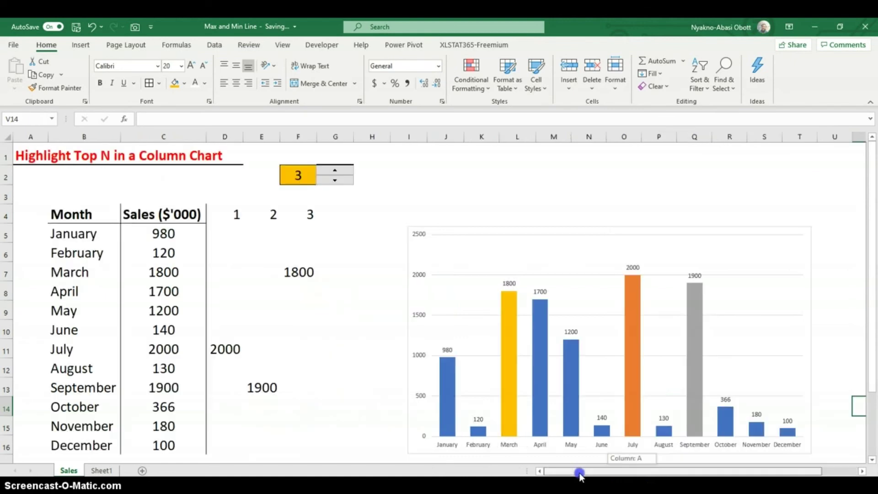
left_click(474, 245)
left_click(429, 177)
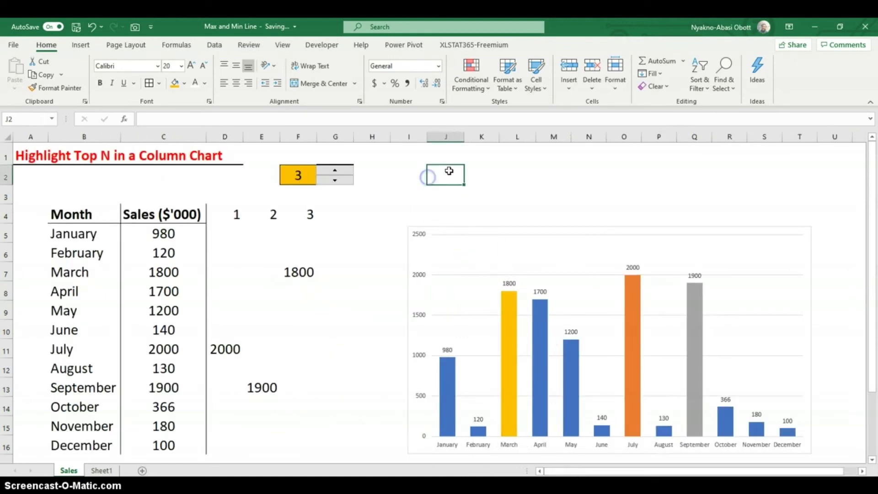
type("=\"Top")
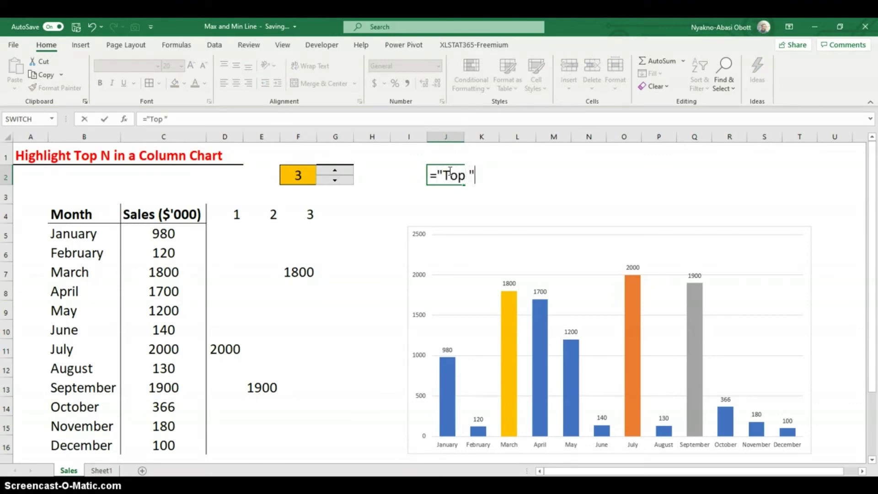
type("\"&")
left_click(300, 174)
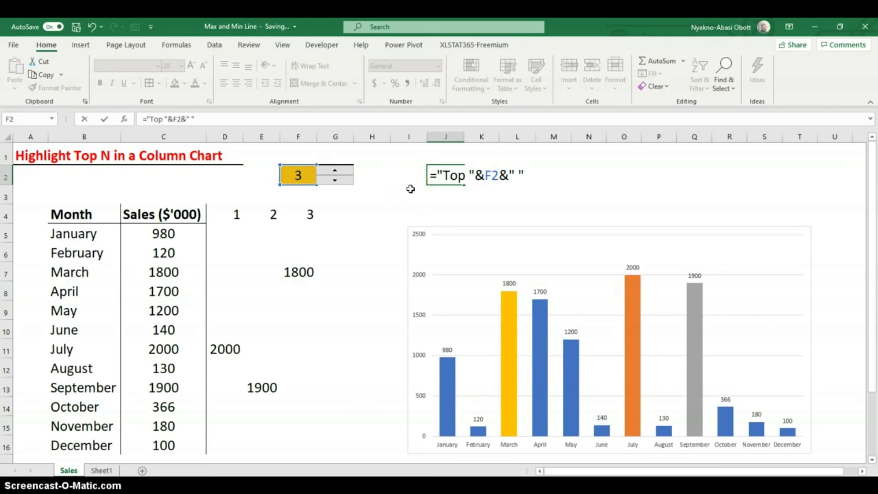
type("&\" \"&")
left_click(187, 217)
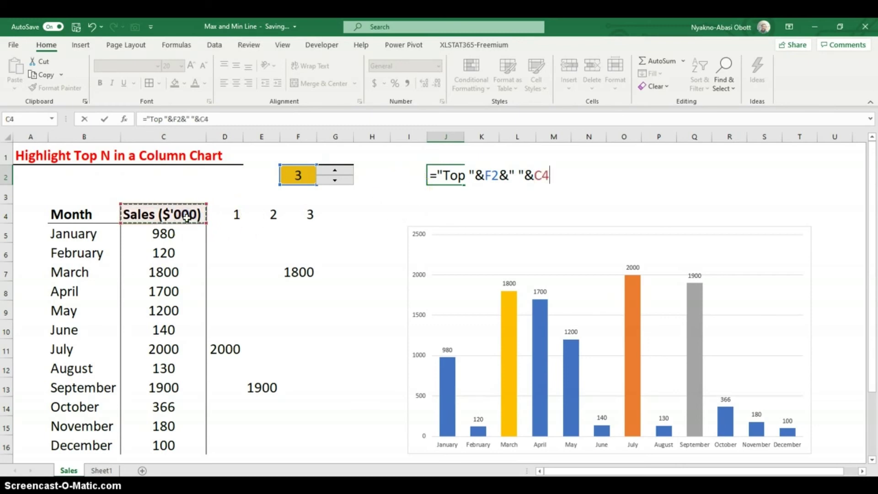
key("Return")
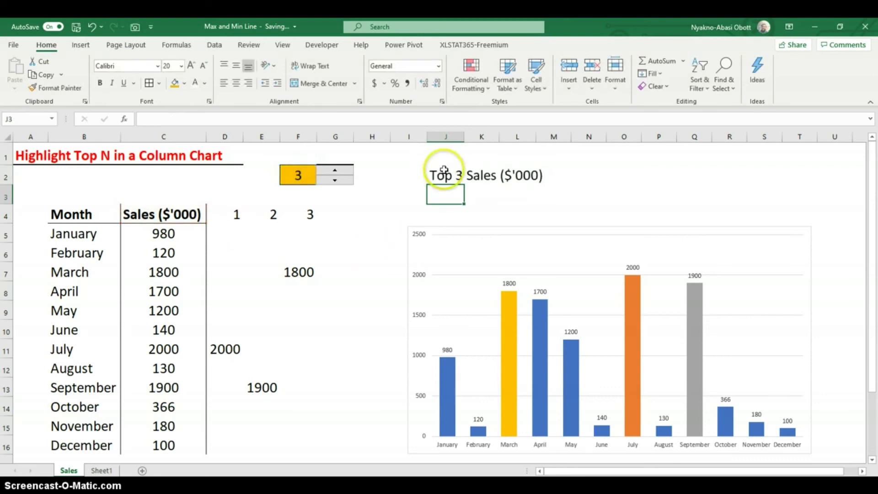
left_click(347, 171)
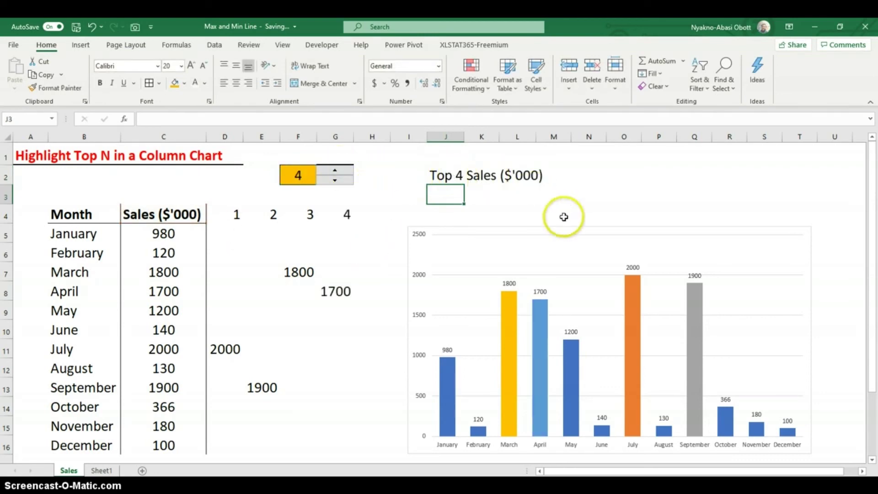
Step: Add a chart title linked to cell J2 and test it by changing N to 3 and back to 4
left_click(581, 227)
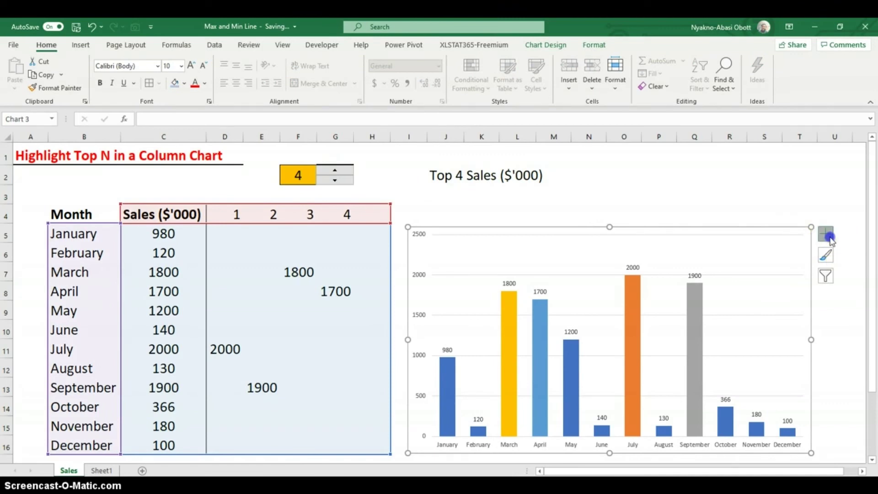
left_click(826, 234)
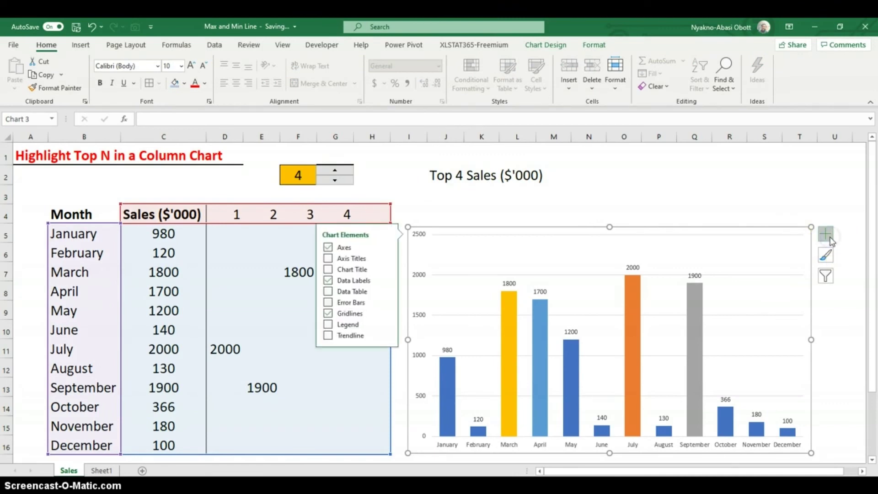
left_click(365, 272)
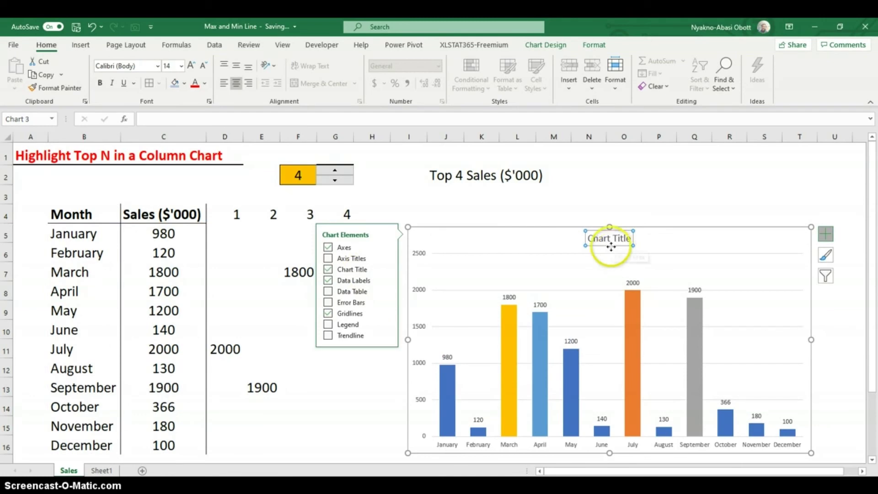
left_click(225, 120)
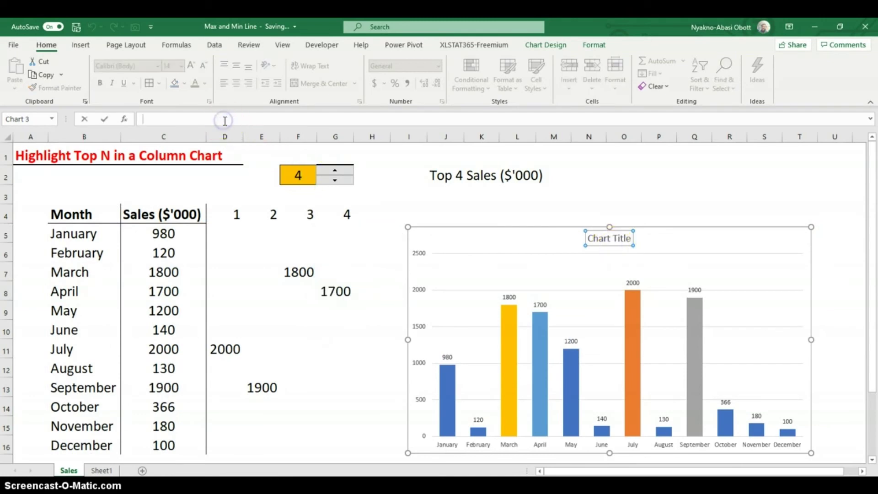
type("=")
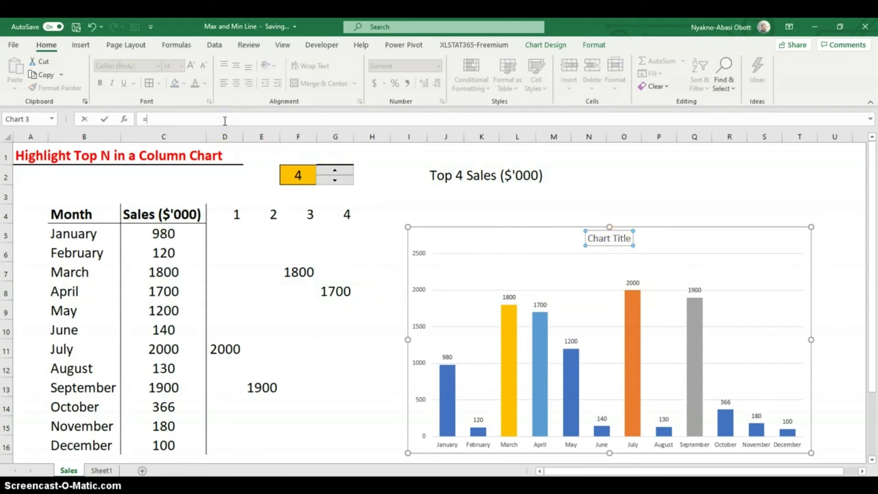
left_click(437, 175)
key("Return")
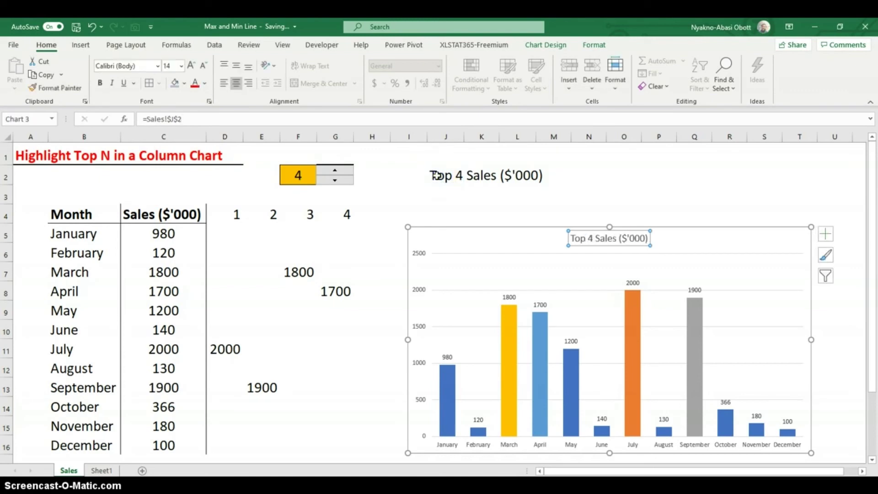
left_click(335, 180)
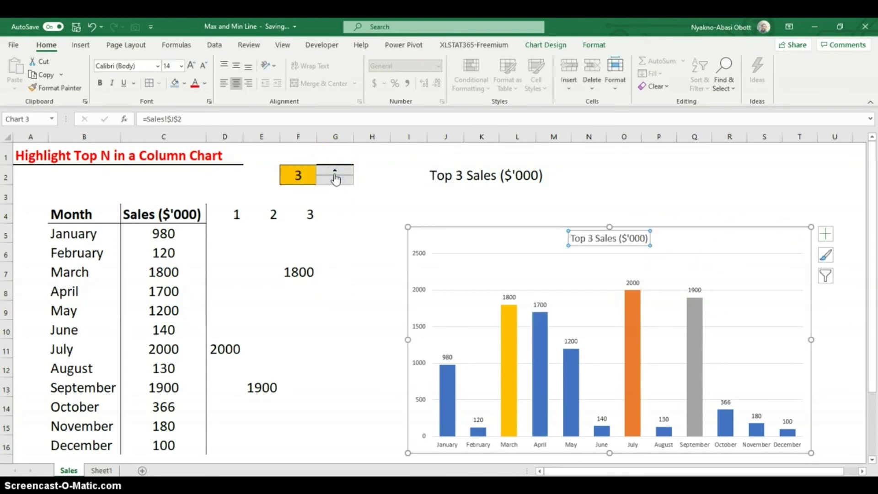
left_click(336, 172)
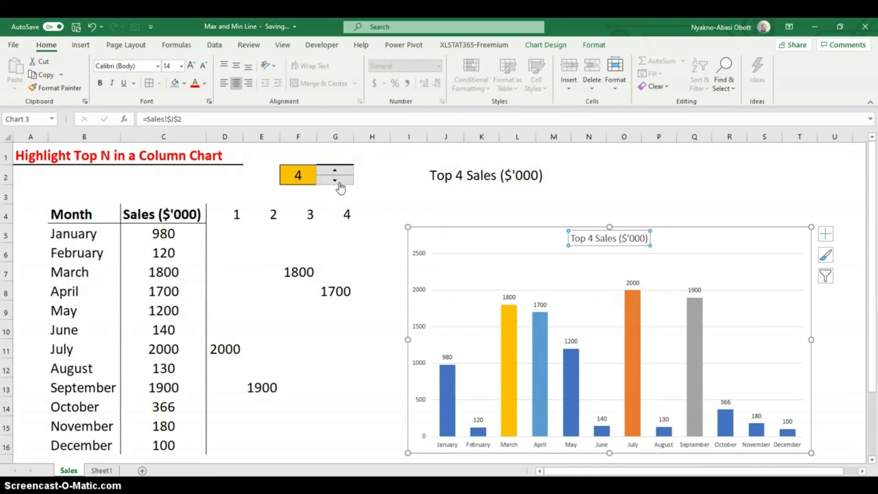
Step: Delete the vertical axis major gridlines from the chart
left_click(471, 255)
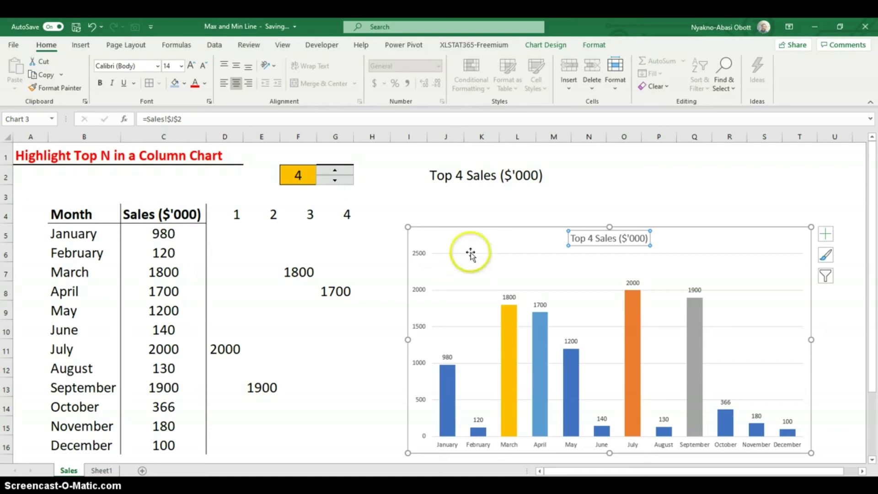
left_click(462, 290)
left_click(462, 292)
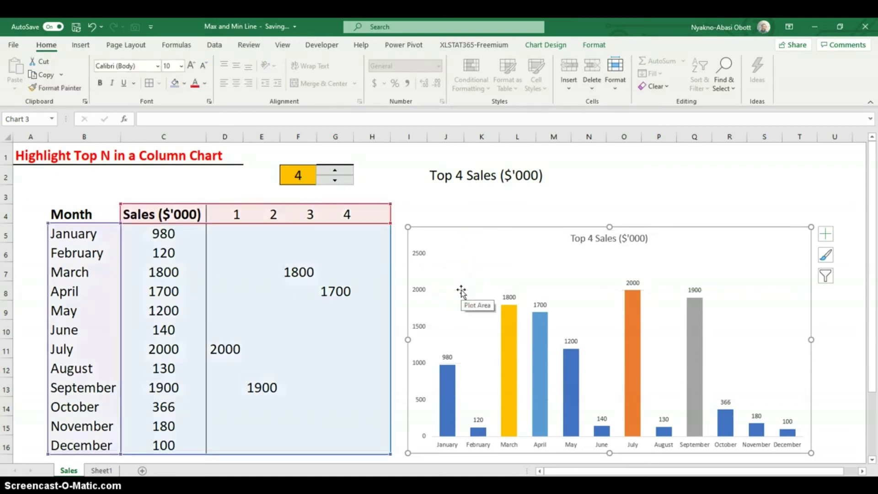
Step: Lower N one at a time to 1 and check the chart's highlighted columns and title
left_click(336, 183)
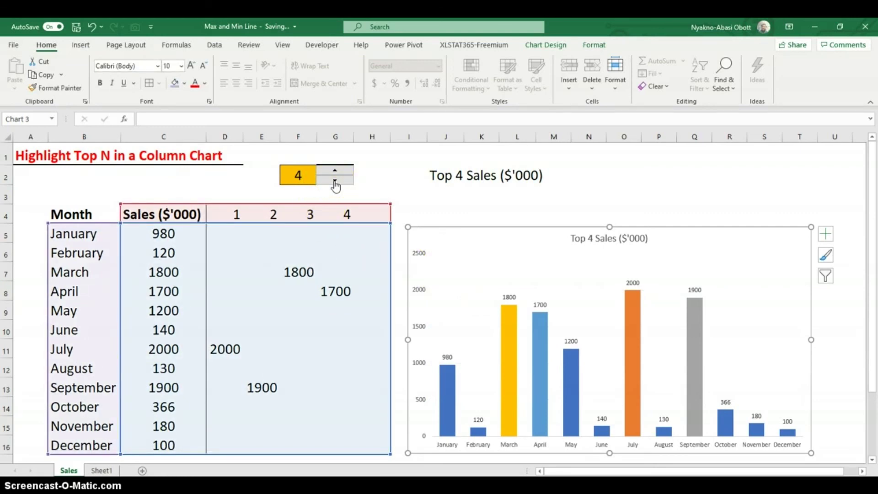
left_click(335, 182)
left_click(335, 183)
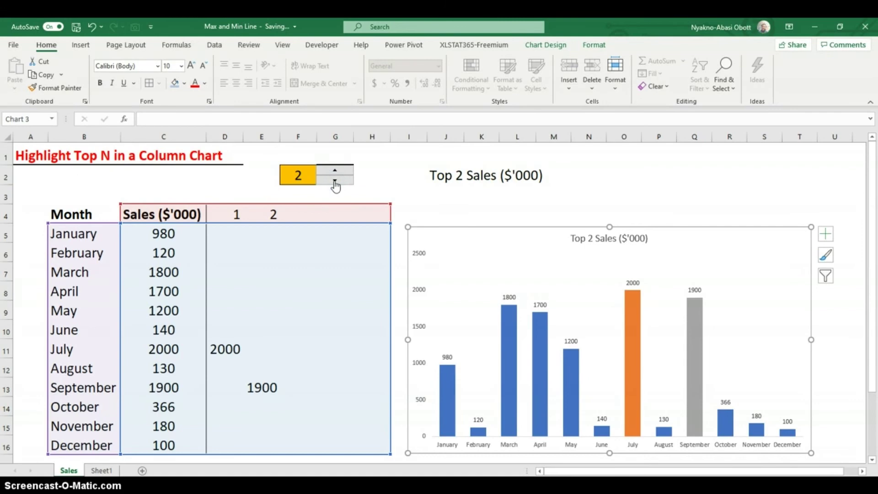
left_click(335, 183)
left_click(627, 285)
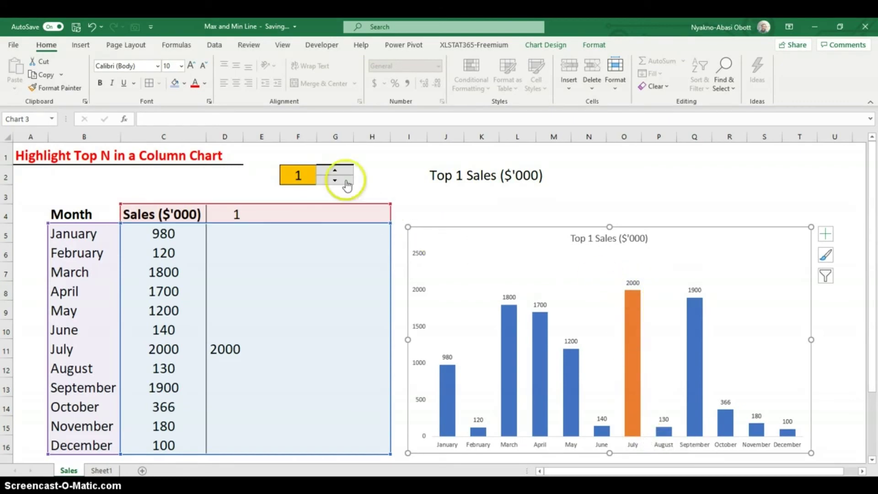
Step: Raise N one at a time to 5, checking the highlighted columns in the chart at each value
left_click(335, 171)
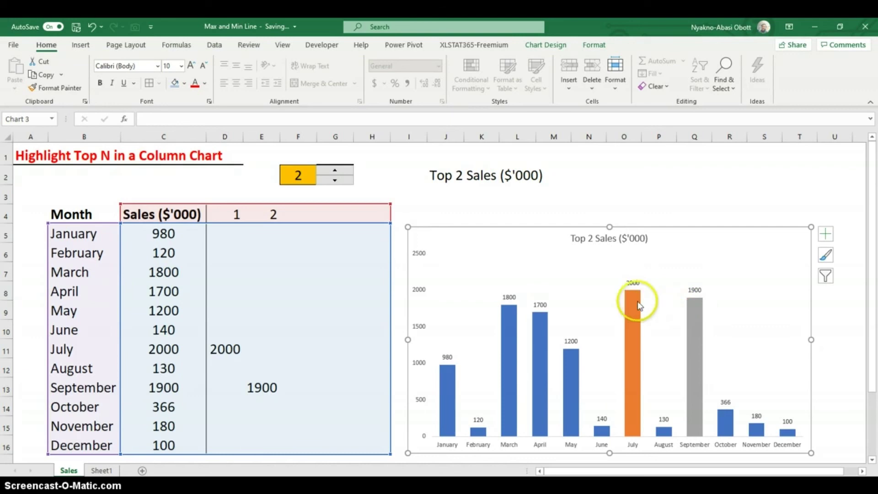
mouse_move(637, 298)
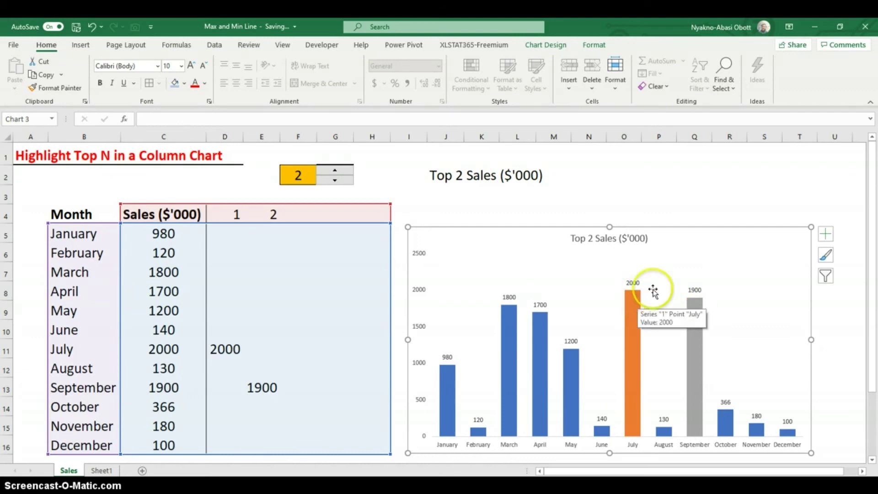
left_click(335, 171)
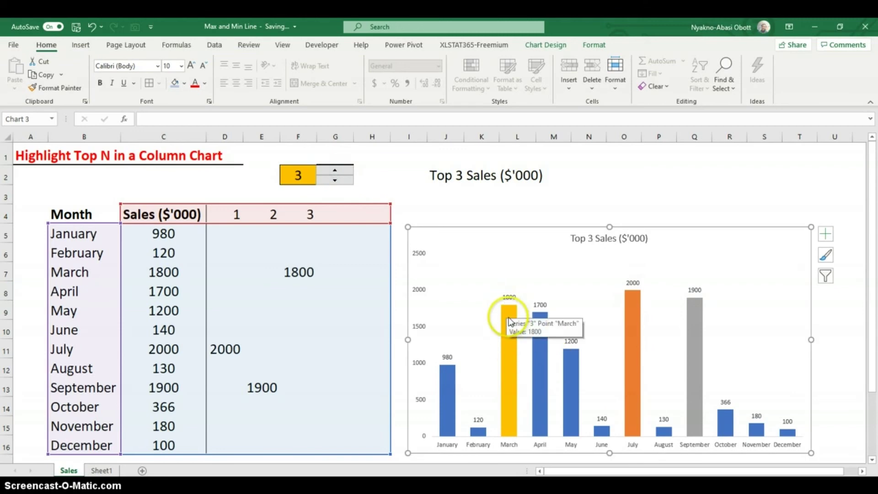
left_click(334, 170)
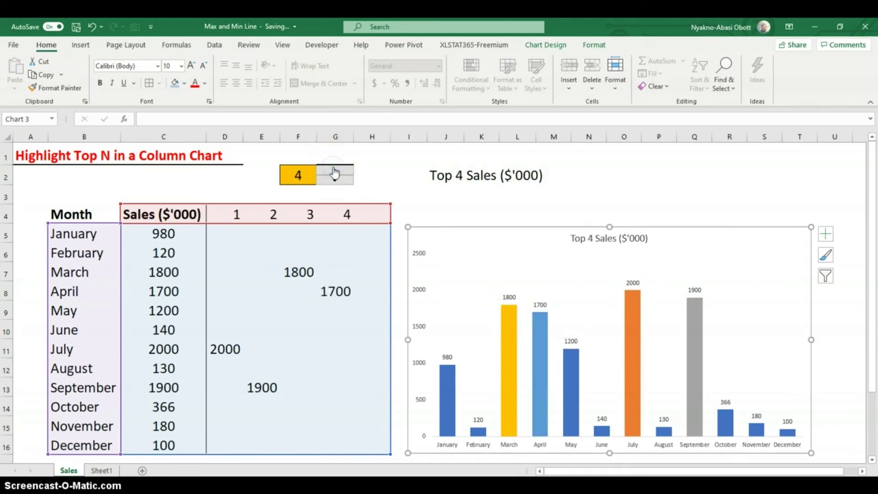
left_click(334, 171)
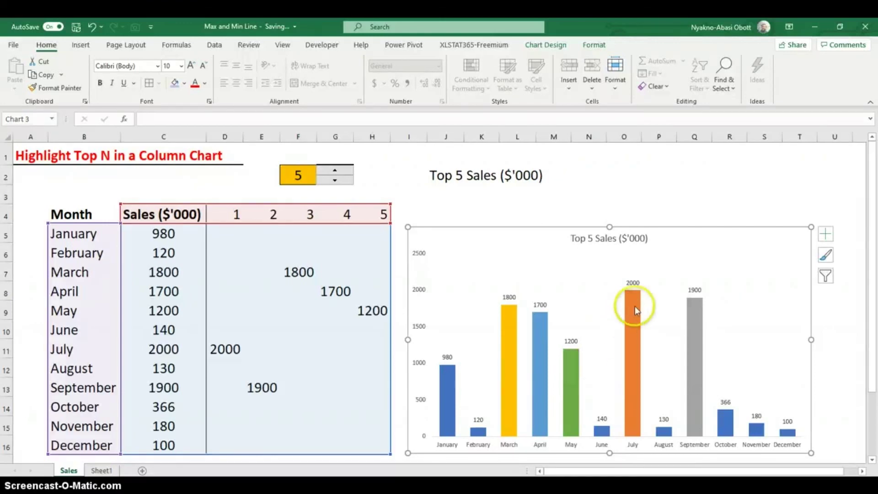
mouse_move(636, 308)
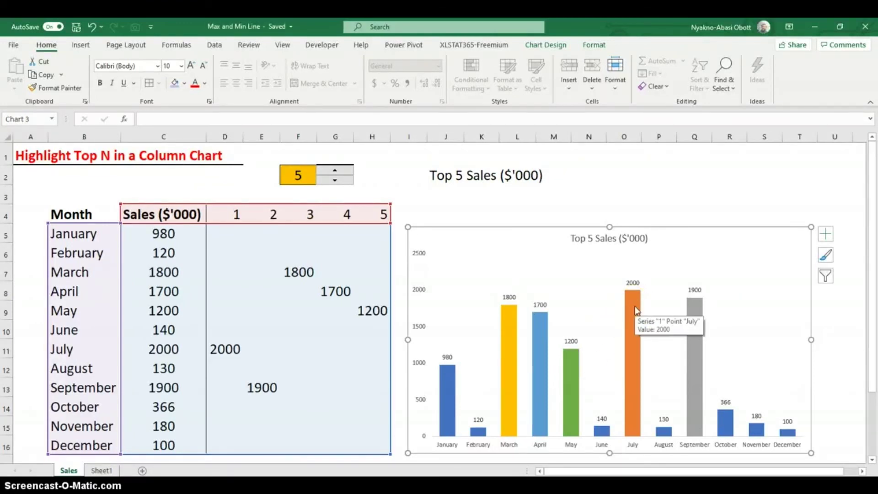